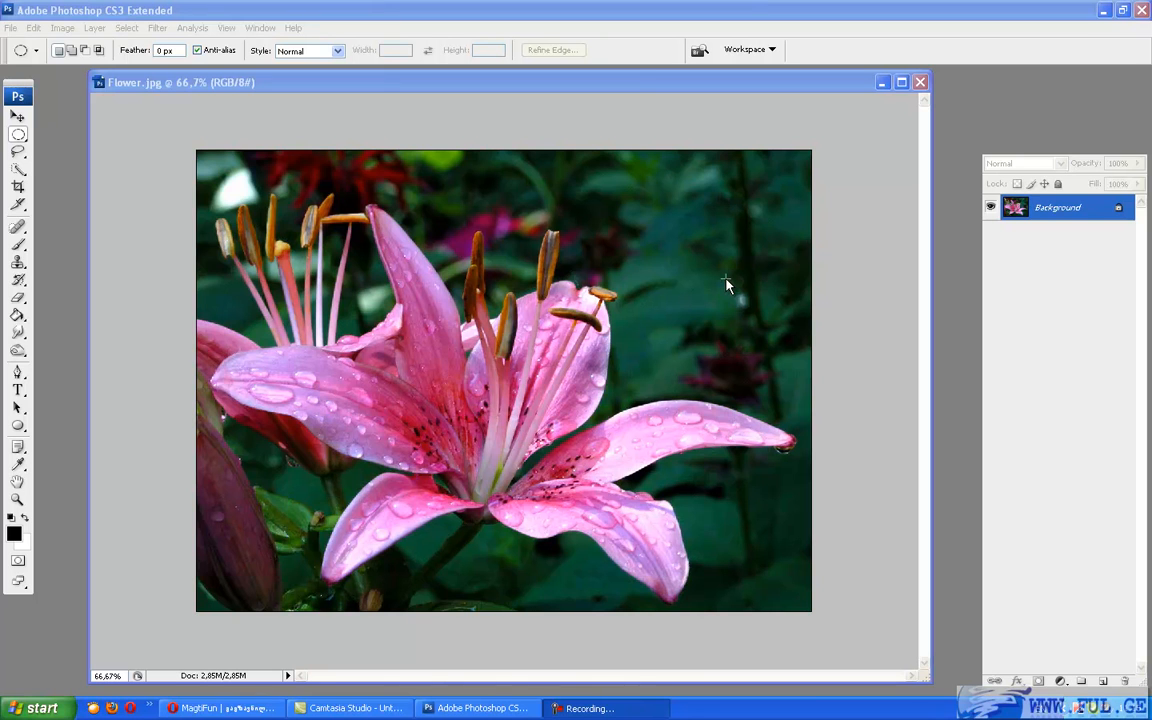
# Step: Display the Color sliders and the Navigator preview for the Flower.jpg image
pyautogui.click(209, 68)
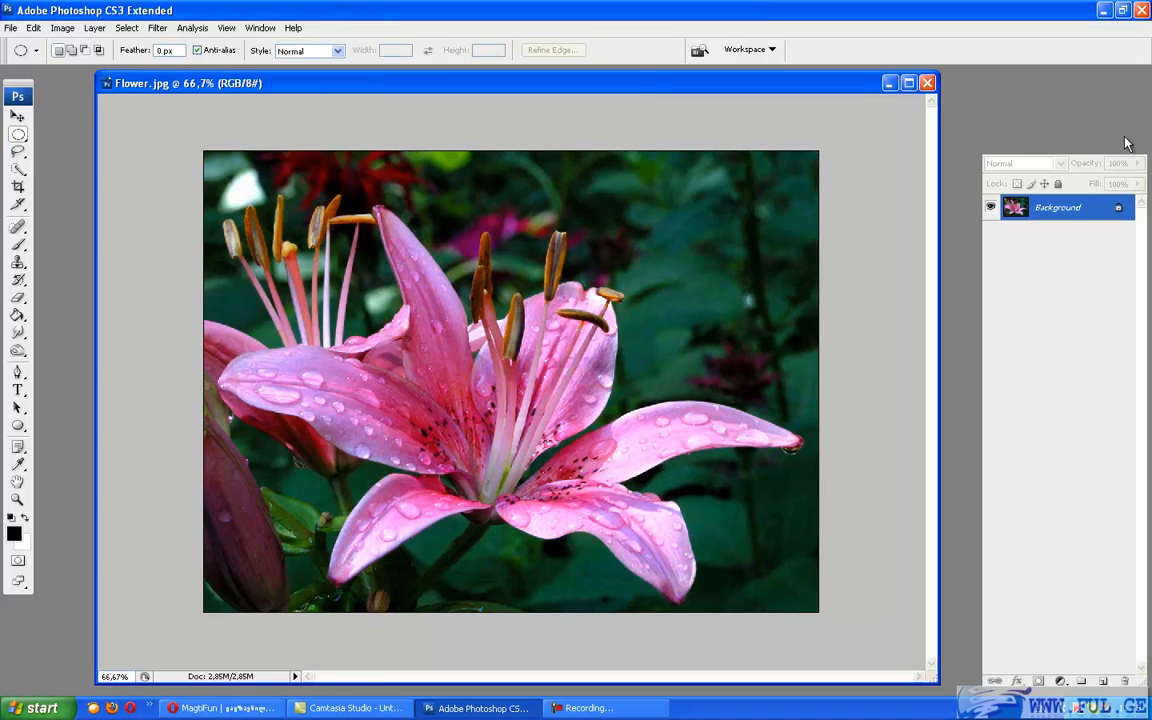
pyautogui.press('F6')
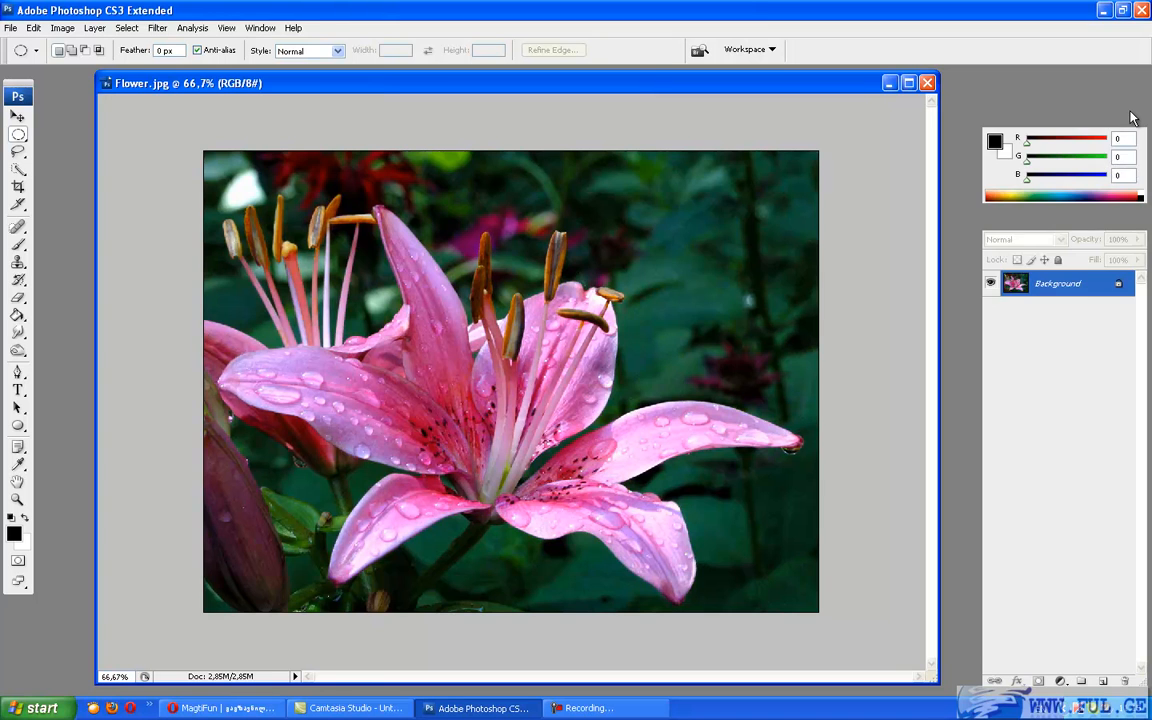
pyautogui.press('F8')
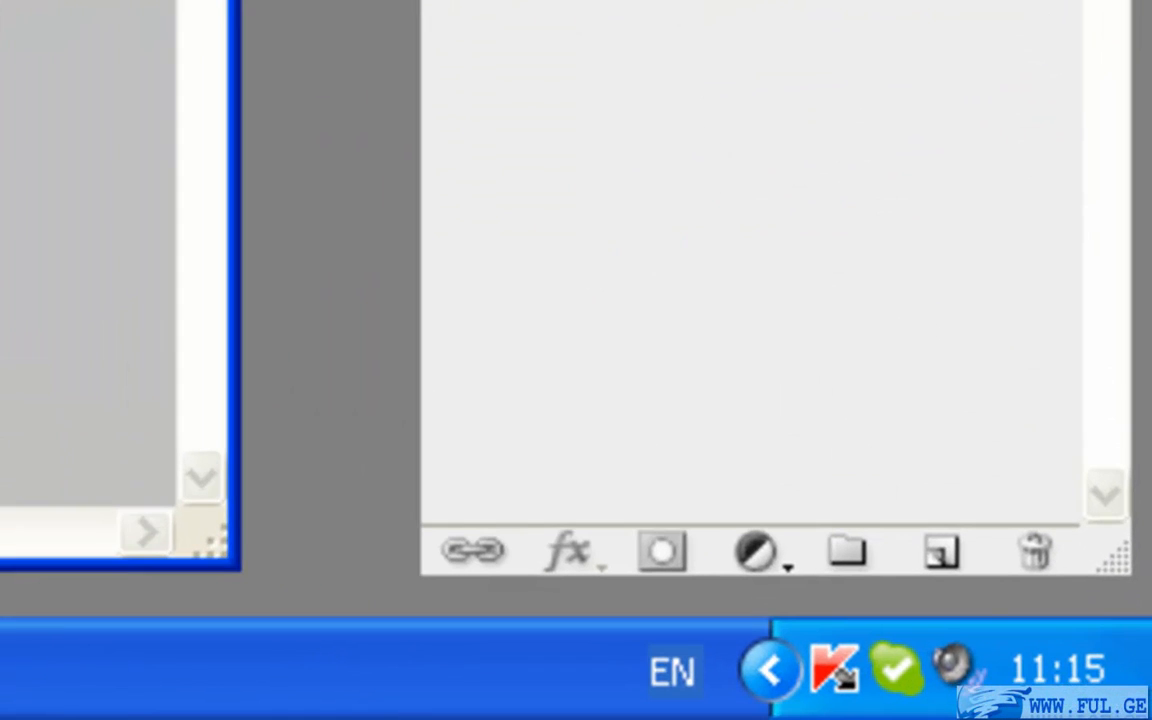
# Step: Add a new layer above the Background, fill it with white and lower its opacity to 53%
pyautogui.click(941, 552)
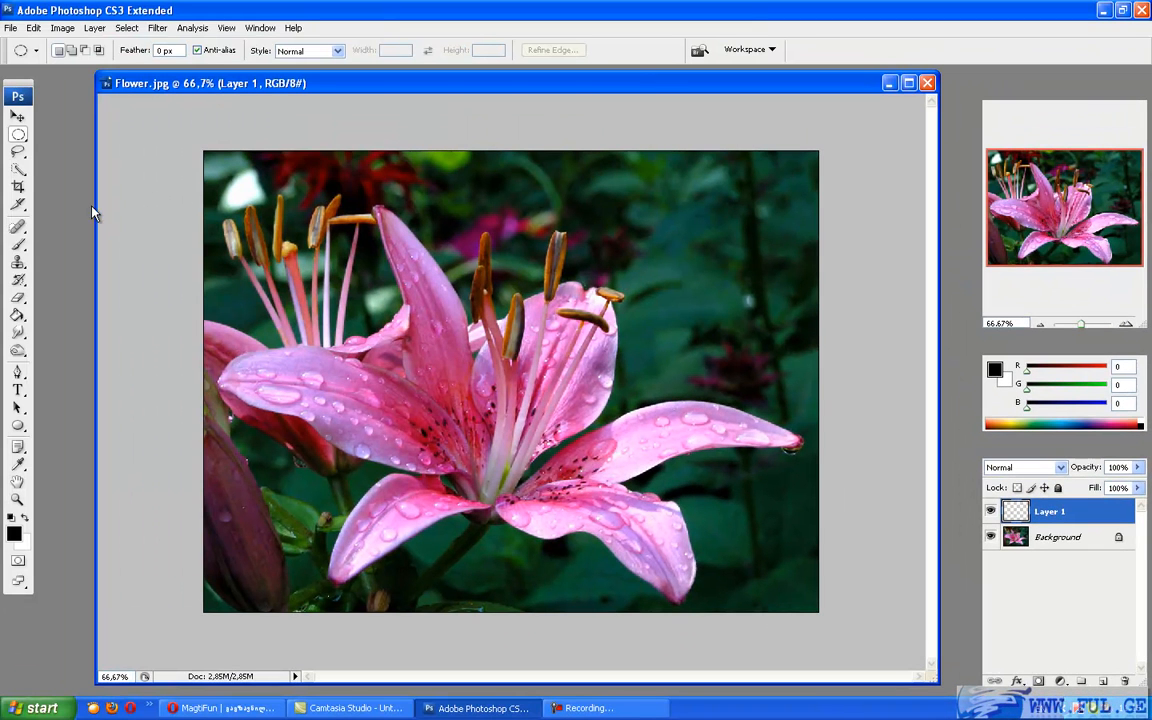
pyautogui.click(25, 517)
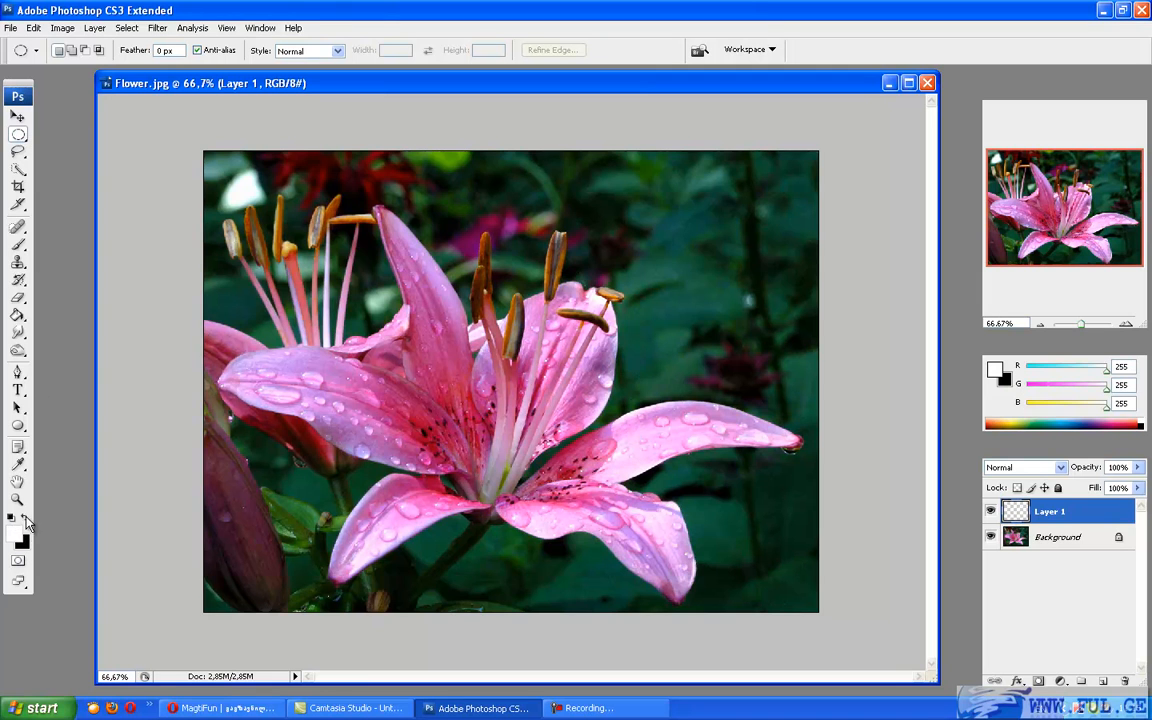
pyautogui.click(18, 315)
pyautogui.click(355, 301)
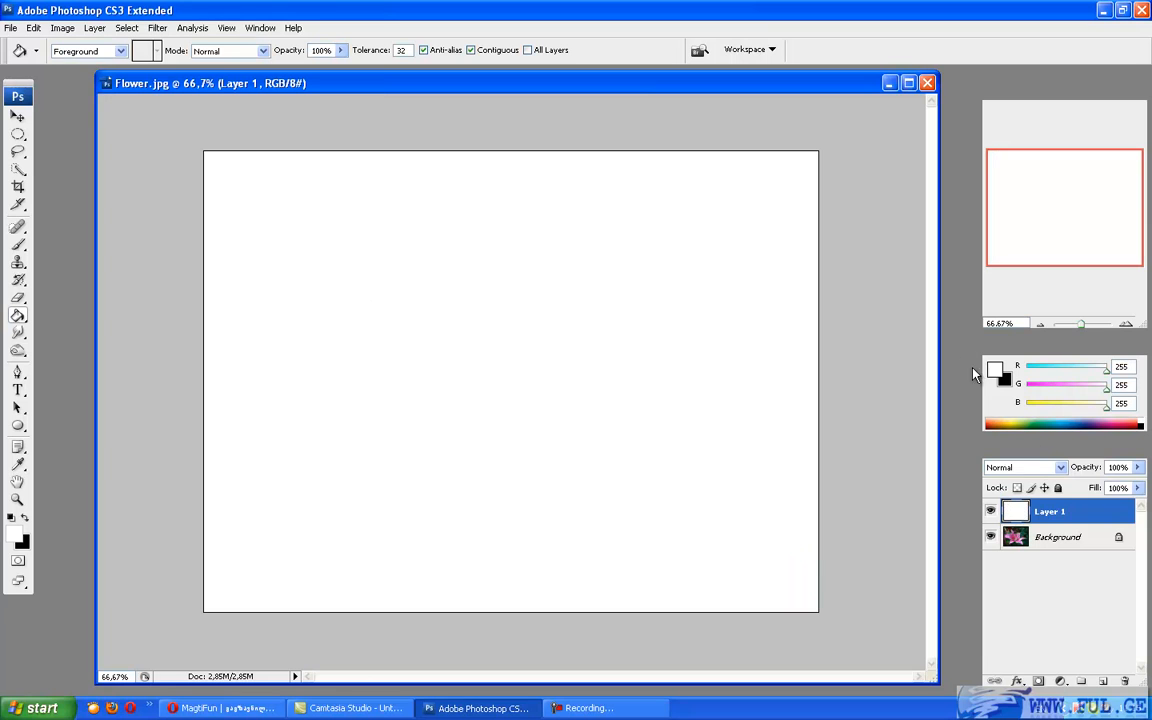
pyautogui.moveTo(1137, 469); pyautogui.dragTo(1101, 487)
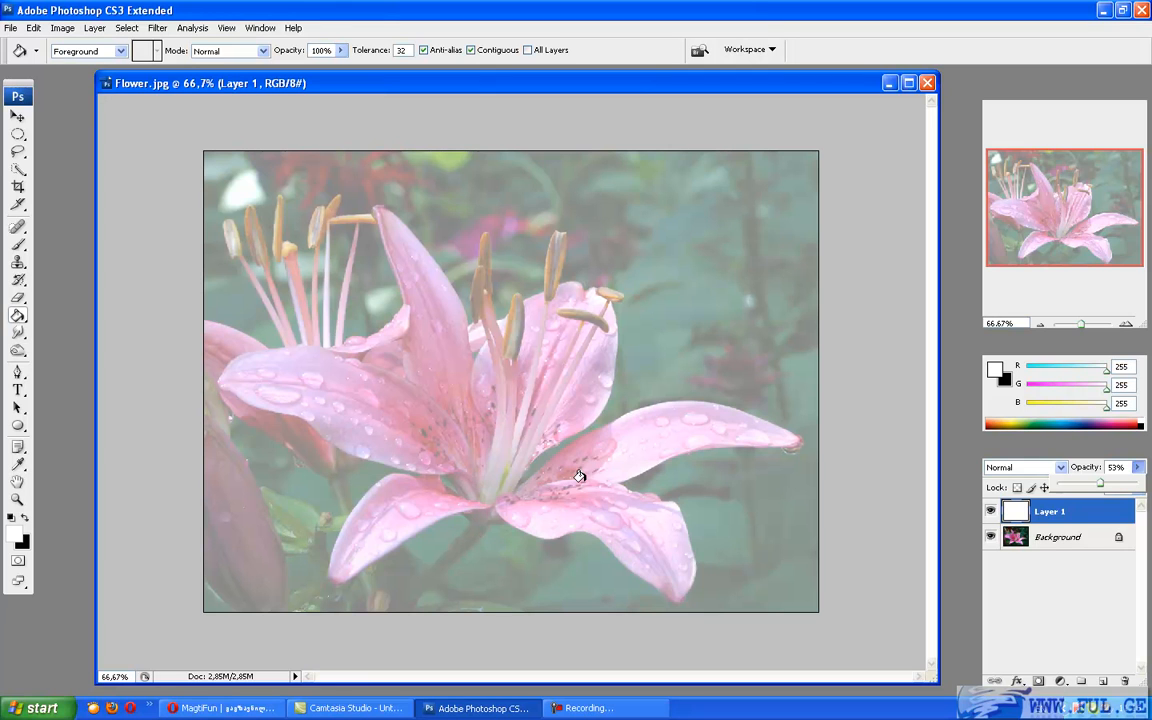
# Step: Select a wide ellipse over the middle of the main flower and delete that area from the white layer
pyautogui.click(18, 133)
pyautogui.click(18, 133)
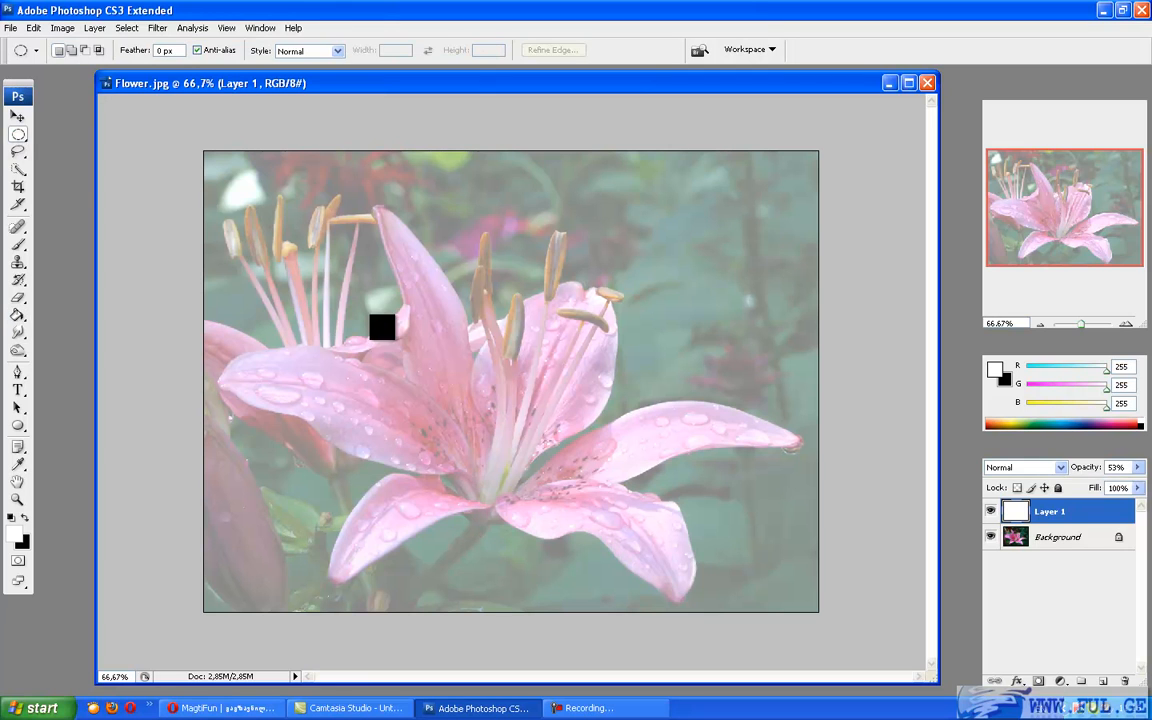
pyautogui.moveTo(343, 308); pyautogui.dragTo(716, 616)
pyautogui.moveTo(782, 645); pyautogui.dragTo(772, 607)
pyautogui.moveTo(575, 499); pyautogui.dragTo(509, 434)
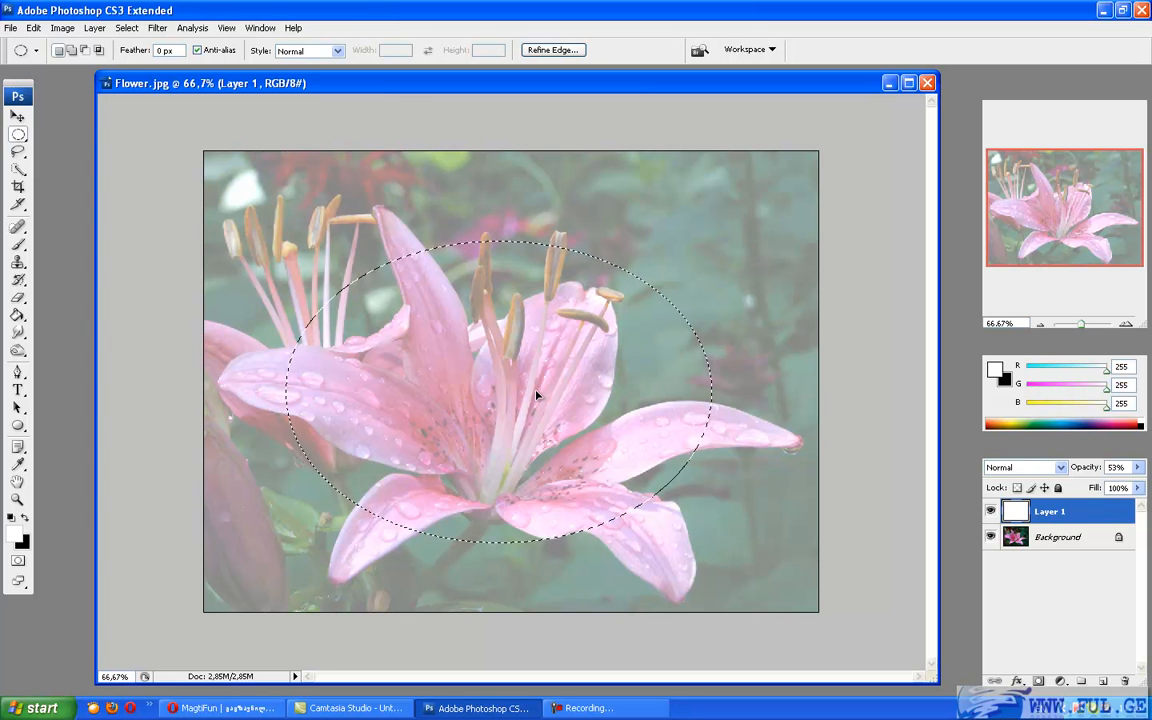
pyautogui.moveTo(537, 391)
pyautogui.mouseDown()
pyautogui.moveTo(517, 436)
pyautogui.moveTo(519, 399)
pyautogui.moveTo(527, 412)
pyautogui.moveTo(550, 411)
pyautogui.mouseUp()
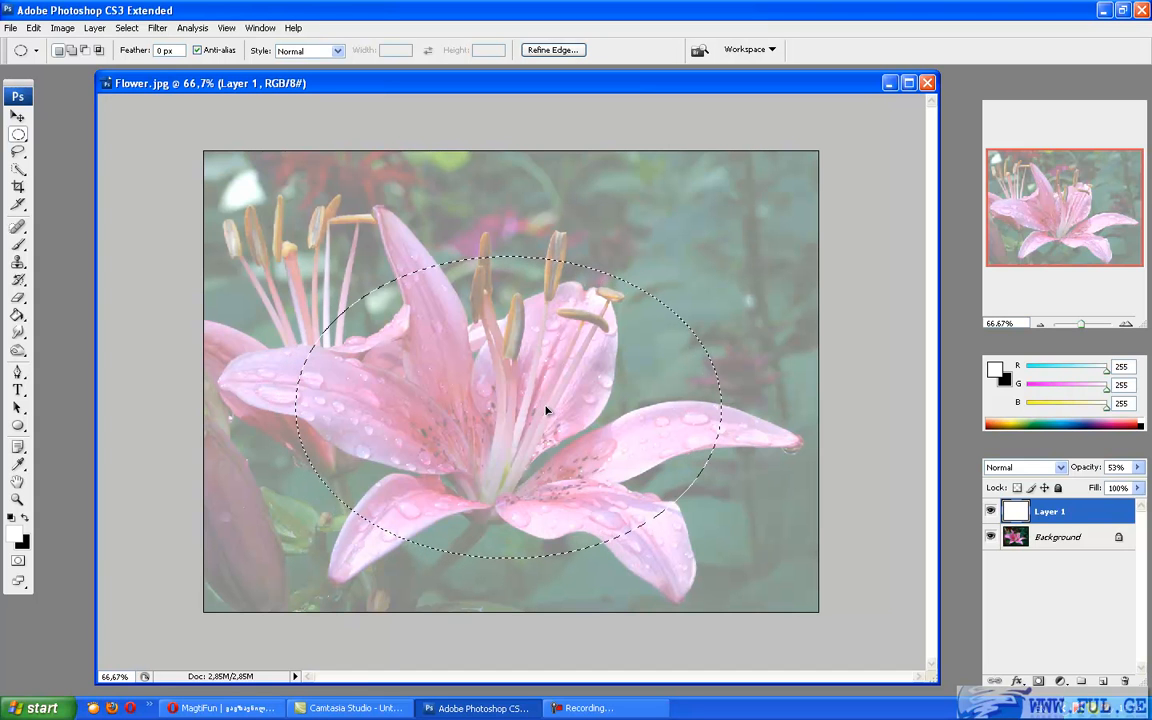
pyautogui.press('Delete')
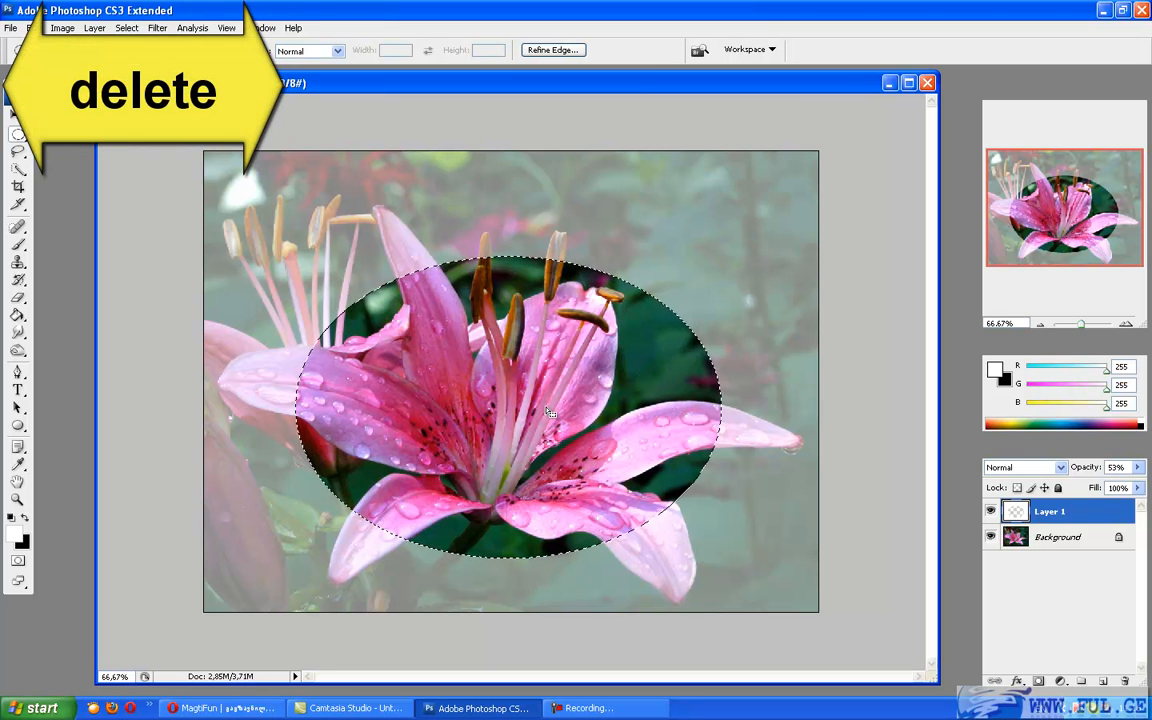
pyautogui.moveTo(549, 412); pyautogui.dragTo(534, 410)
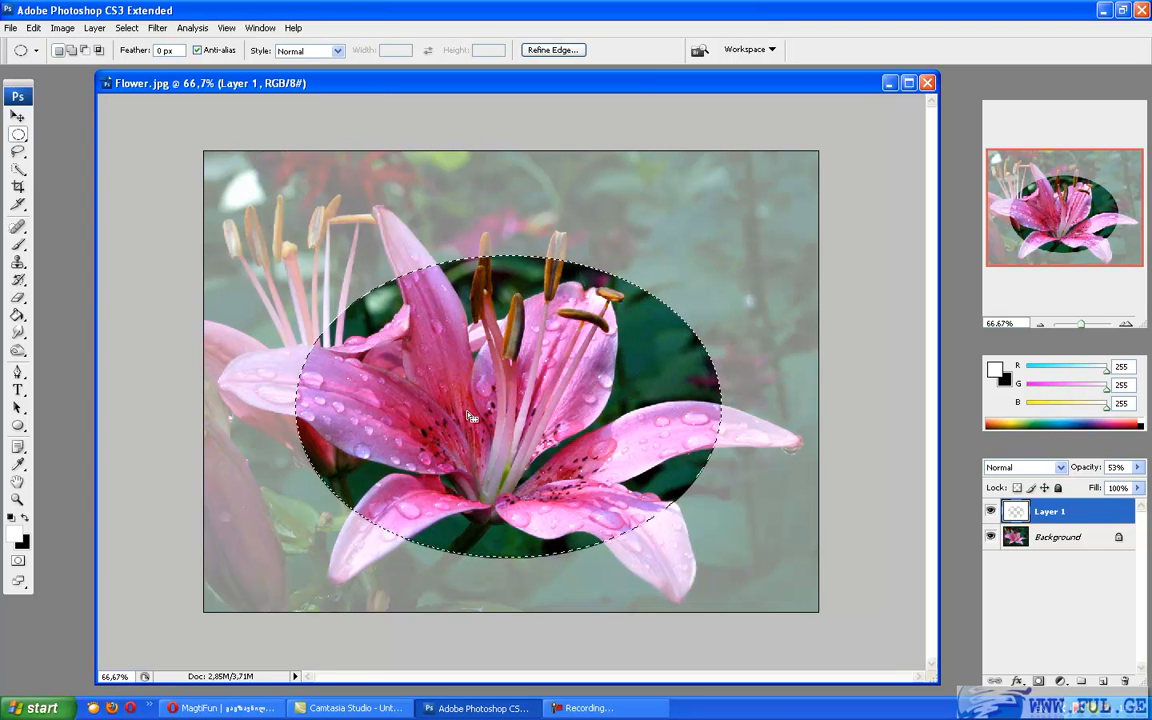
# Step: Restore the white layer's opacity to 100% and remove the elliptical selection
pyautogui.click(1137, 467)
pyautogui.moveTo(1114, 479); pyautogui.dragTo(1138, 483)
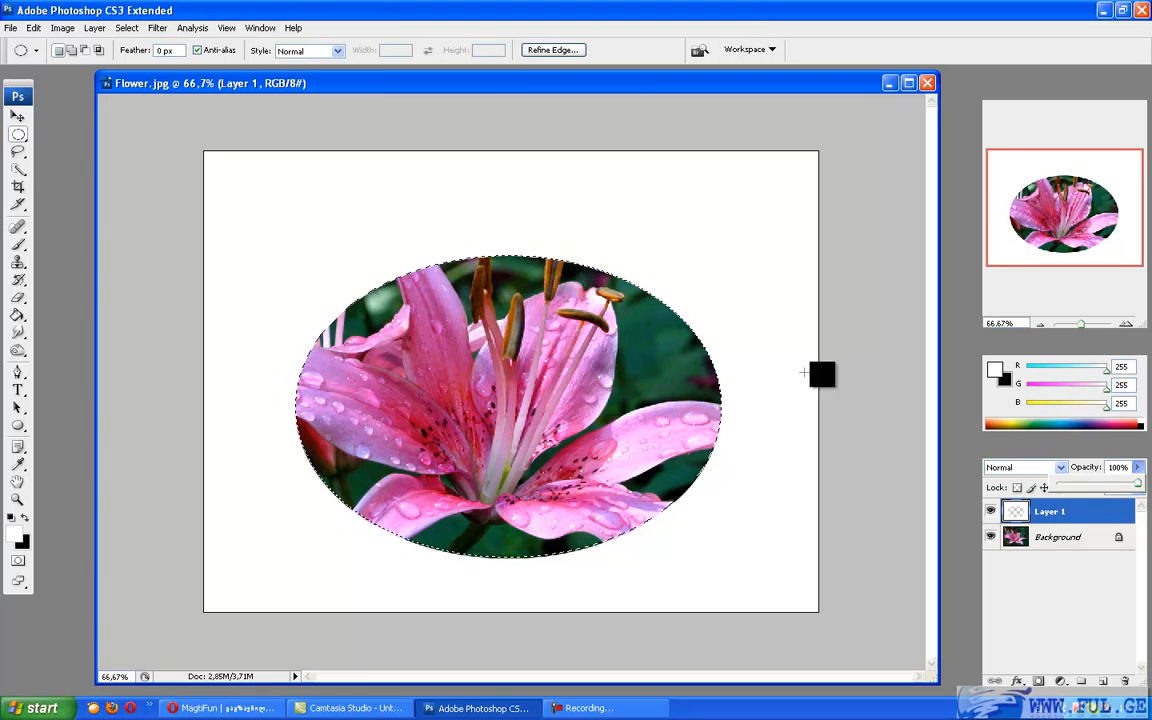
pyautogui.click(221, 214)
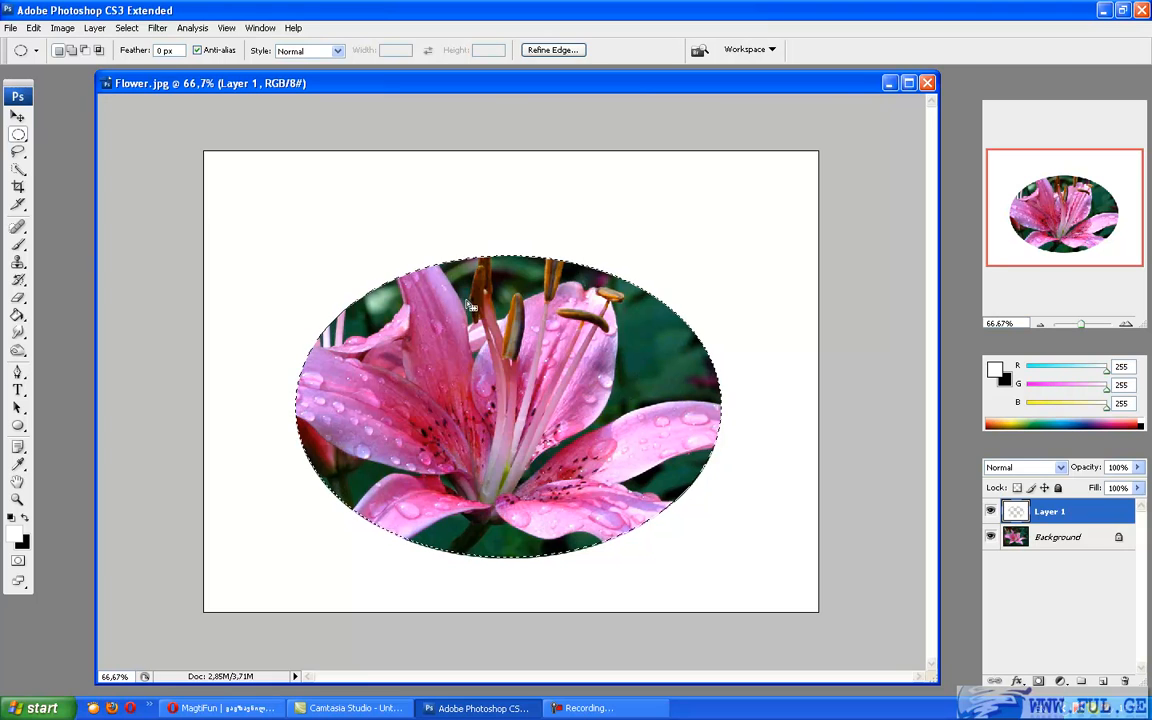
pyautogui.click(484, 311)
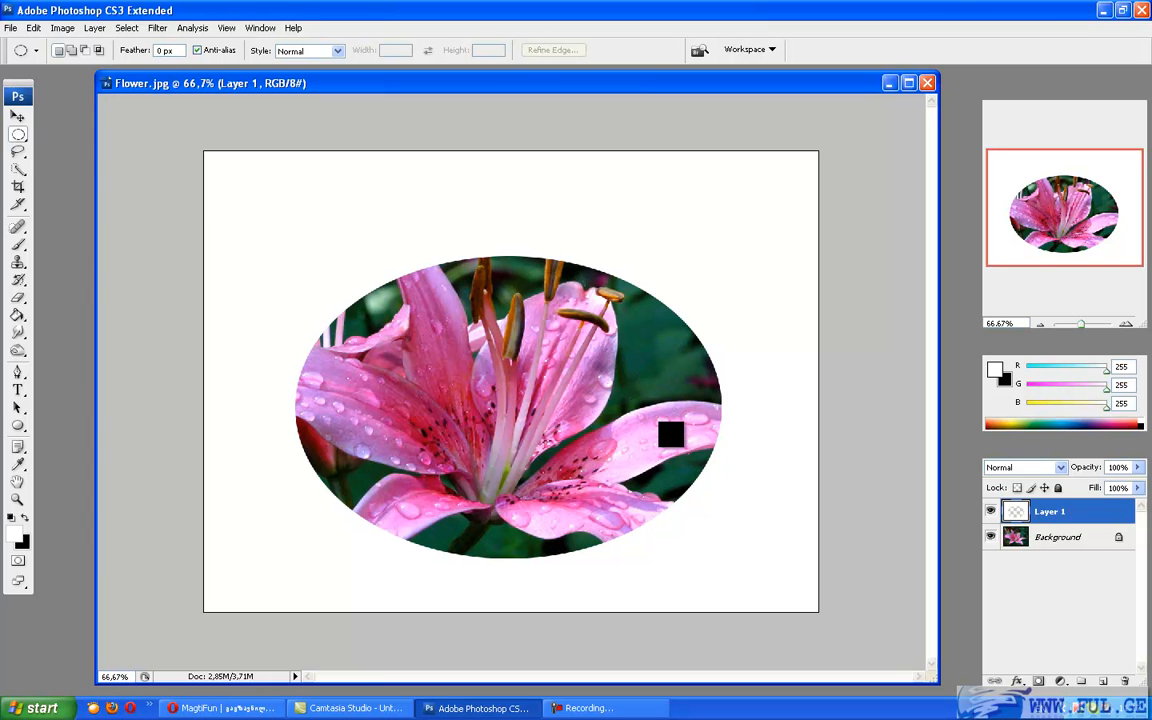
# Step: Hide Layer 1, make the Background layer active and bring up its color channels
pyautogui.click(991, 512)
pyautogui.click(1035, 538)
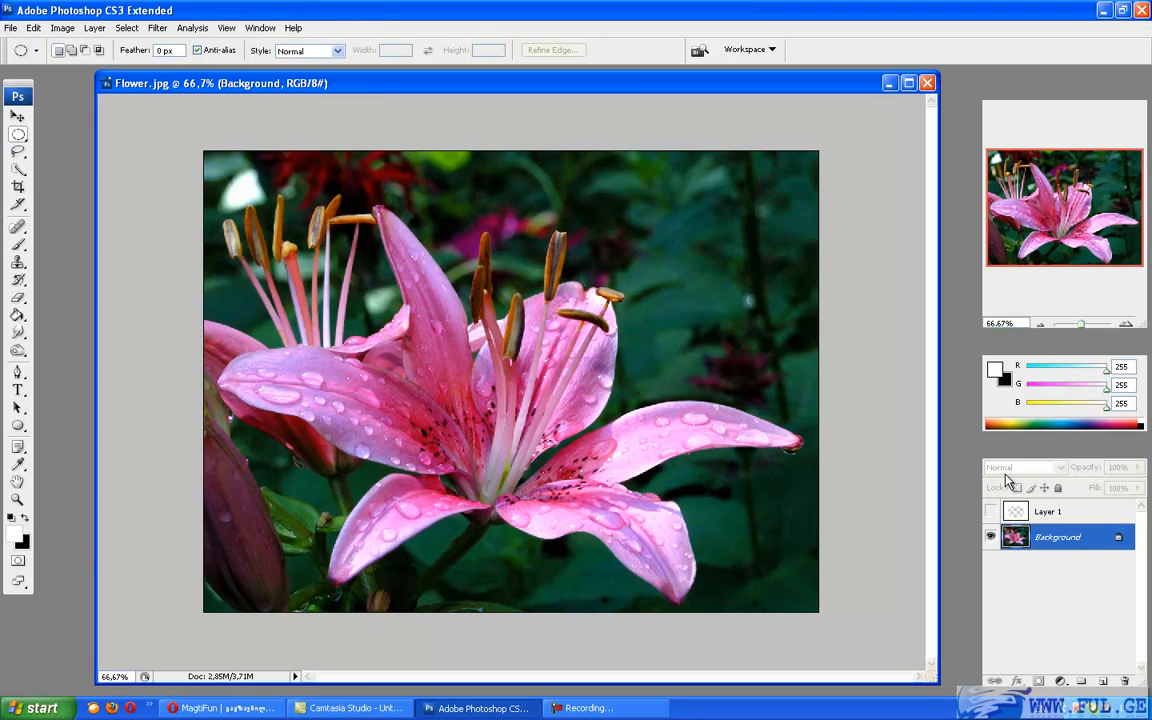
pyautogui.click(1048, 460)
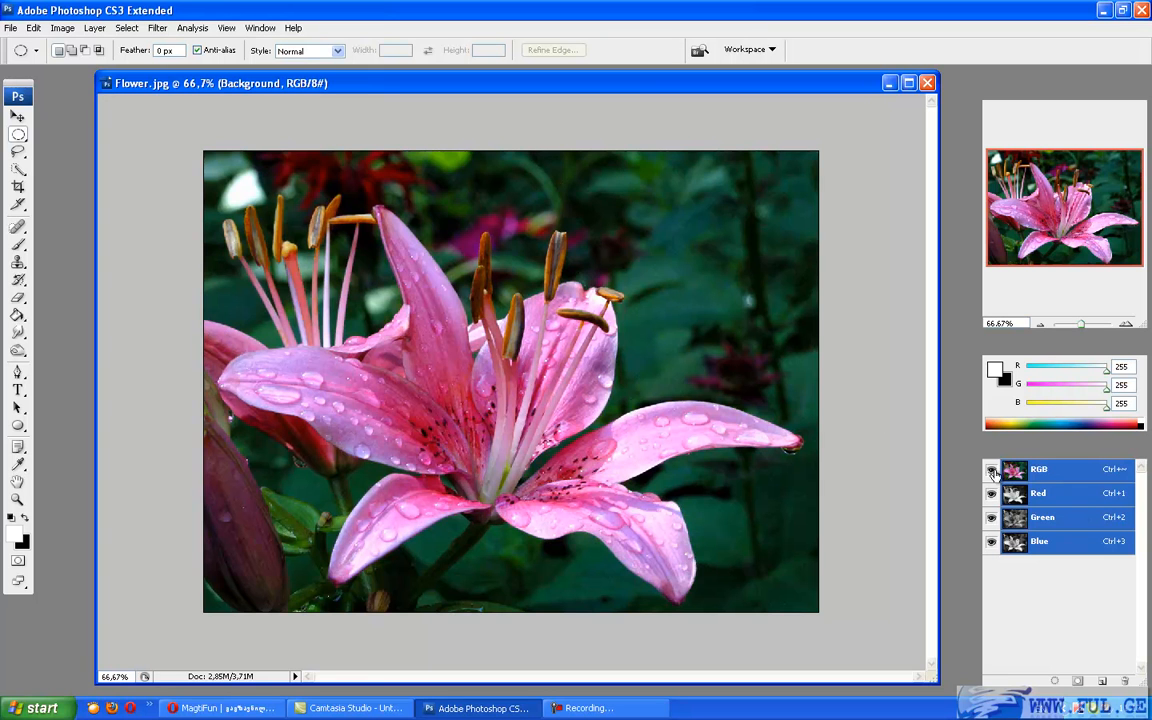
# Step: Compare the Red, Green and Blue channels one at a time and leave only Red displayed
pyautogui.click(991, 493)
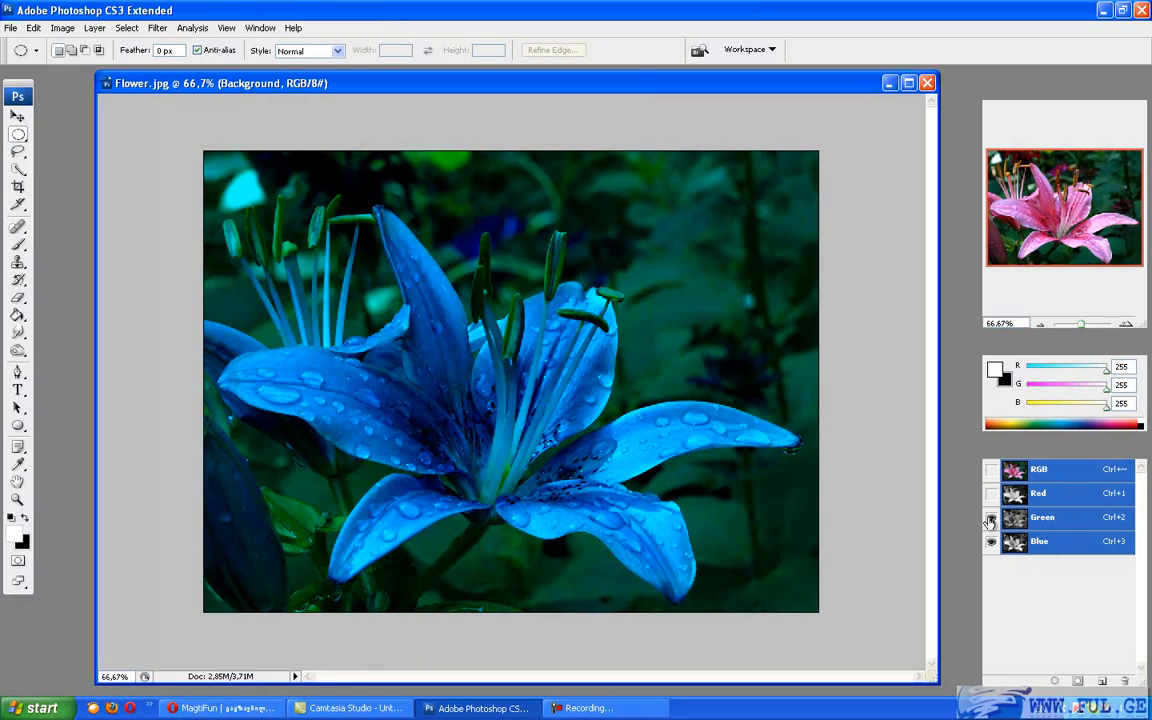
pyautogui.click(991, 517)
pyautogui.click(992, 541)
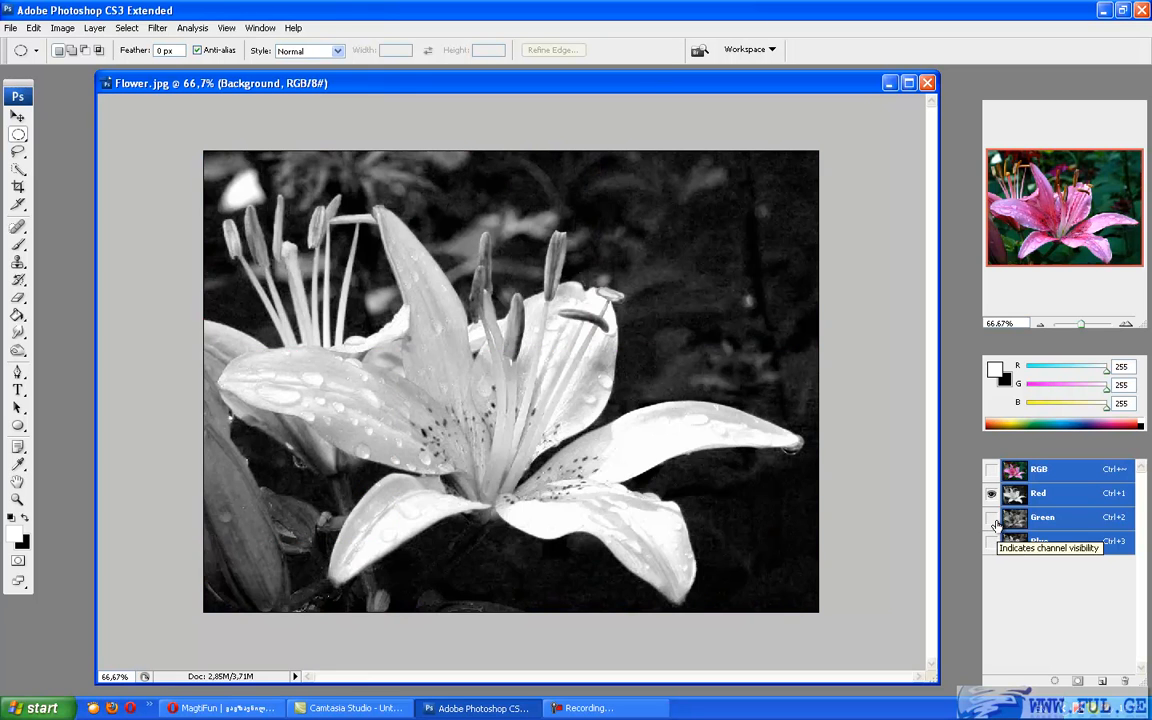
pyautogui.click(992, 517)
pyautogui.click(992, 493)
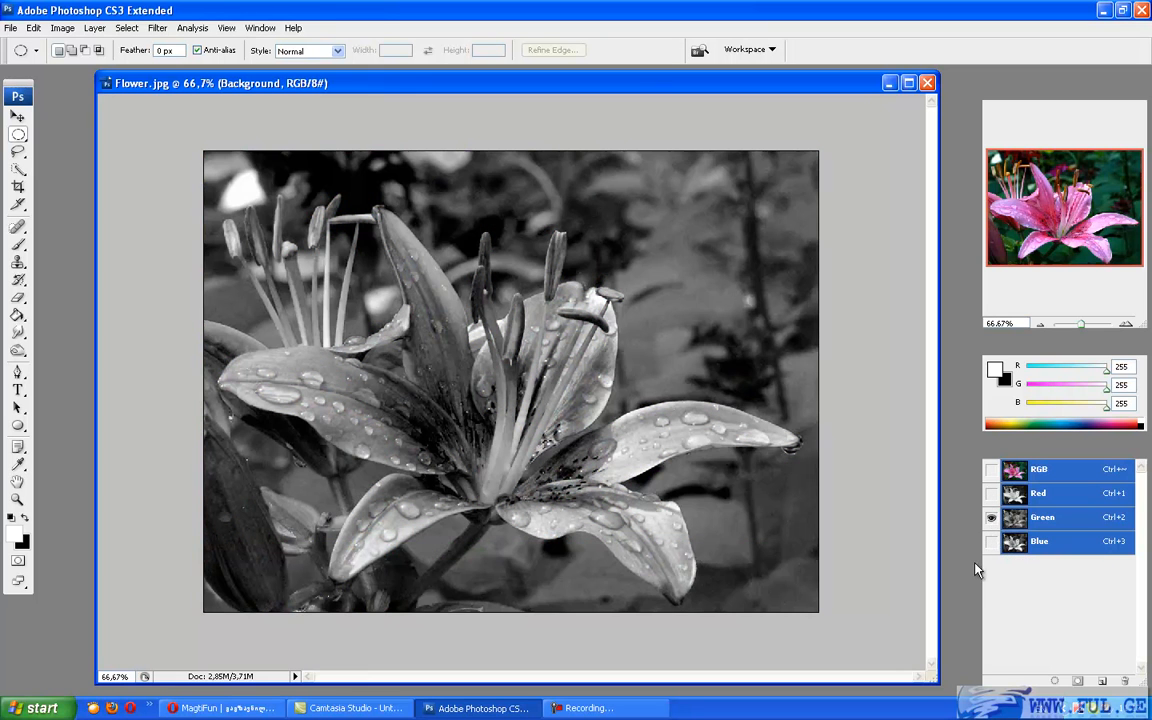
pyautogui.click(992, 519)
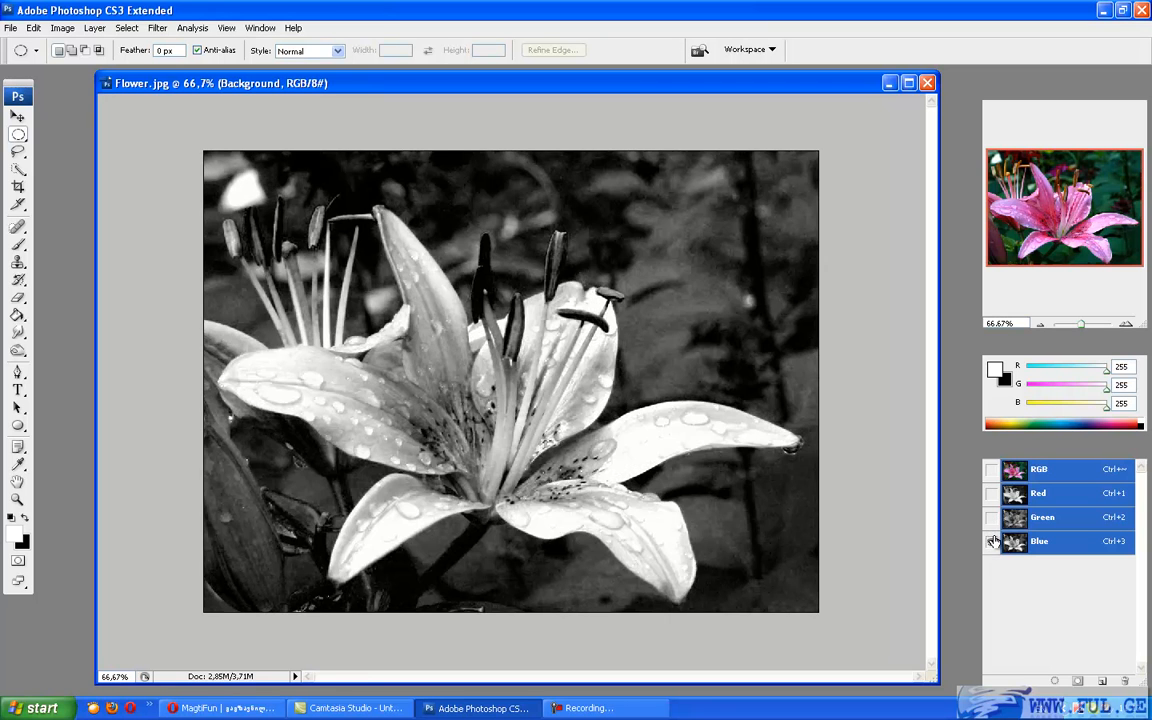
pyautogui.click(992, 493)
pyautogui.click(992, 541)
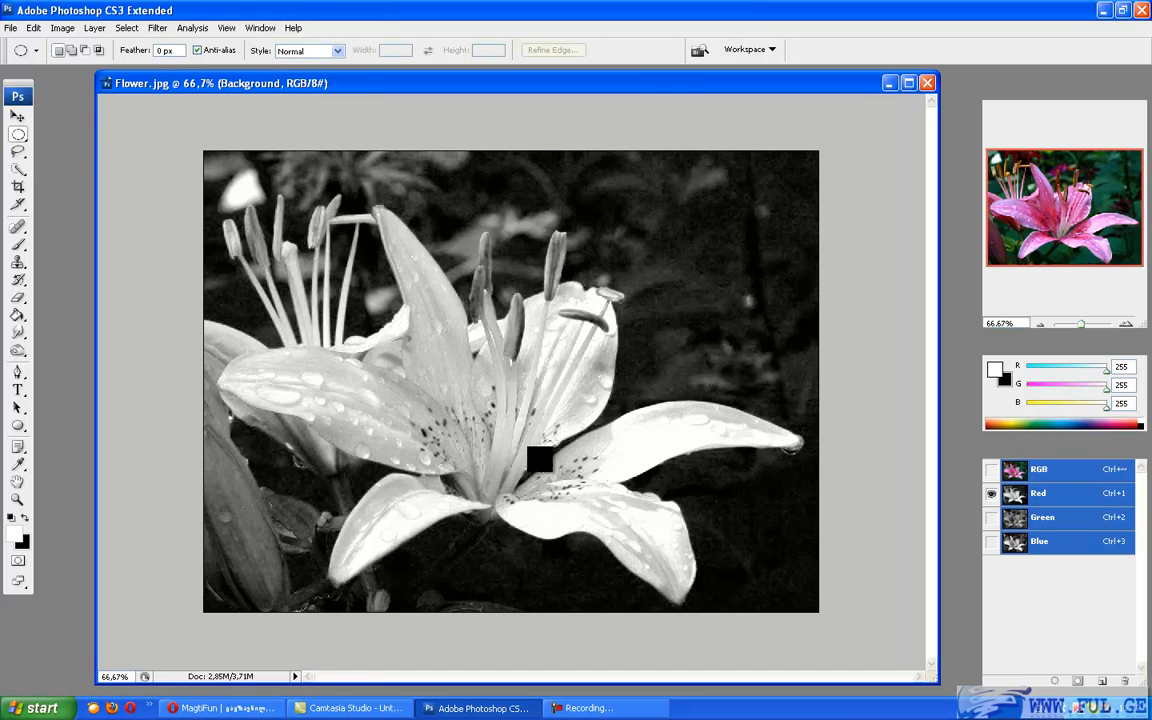
# Step: Copy the entire Red channel image into a new layer above Layer 1 and make Layer 1 visible again
pyautogui.hotkey('ctrl', 'a')
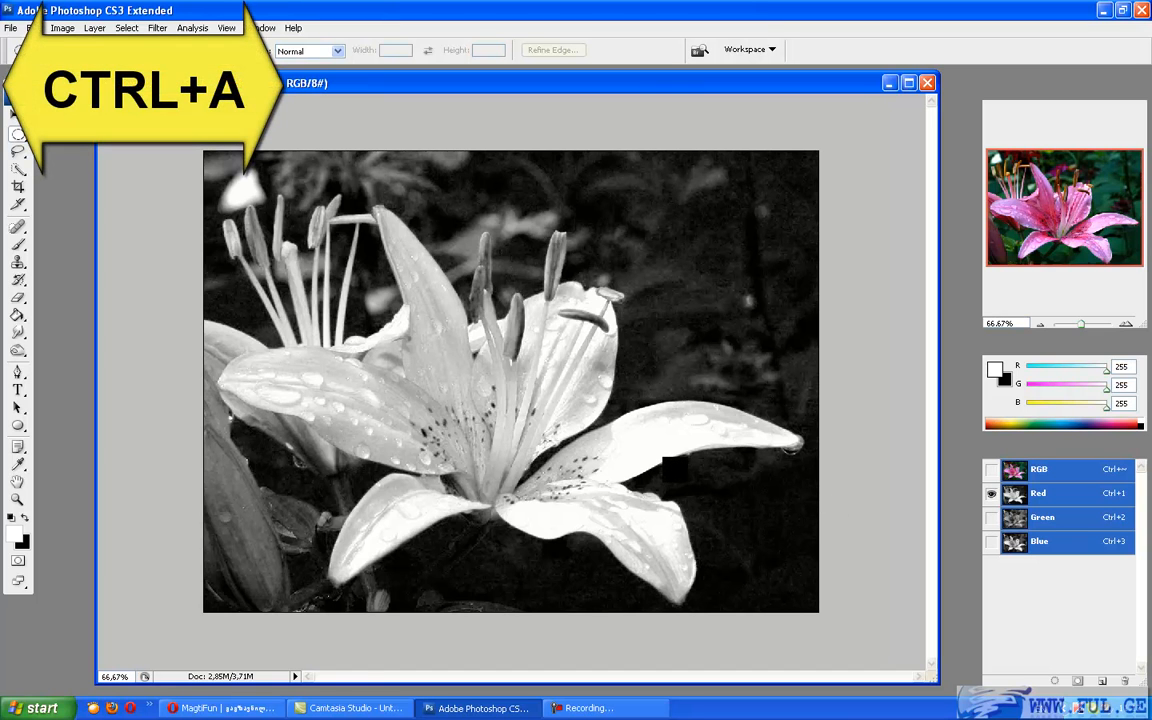
pyautogui.hotkey('ctrl', 'c')
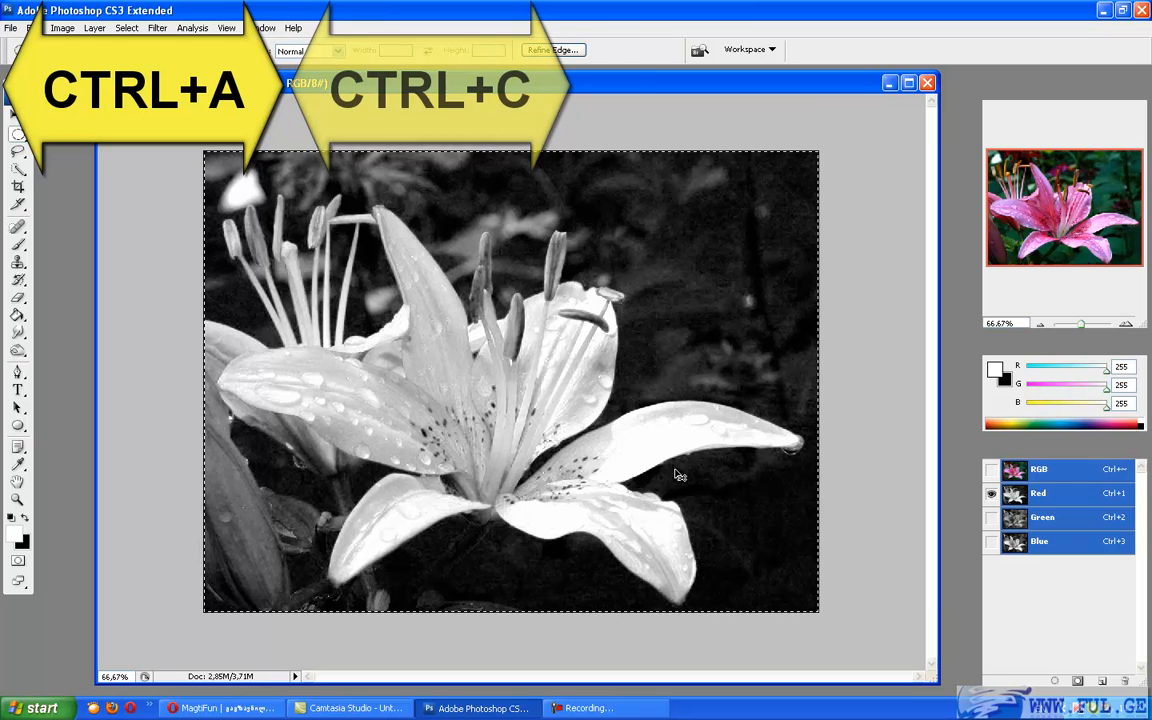
pyautogui.click(1008, 451)
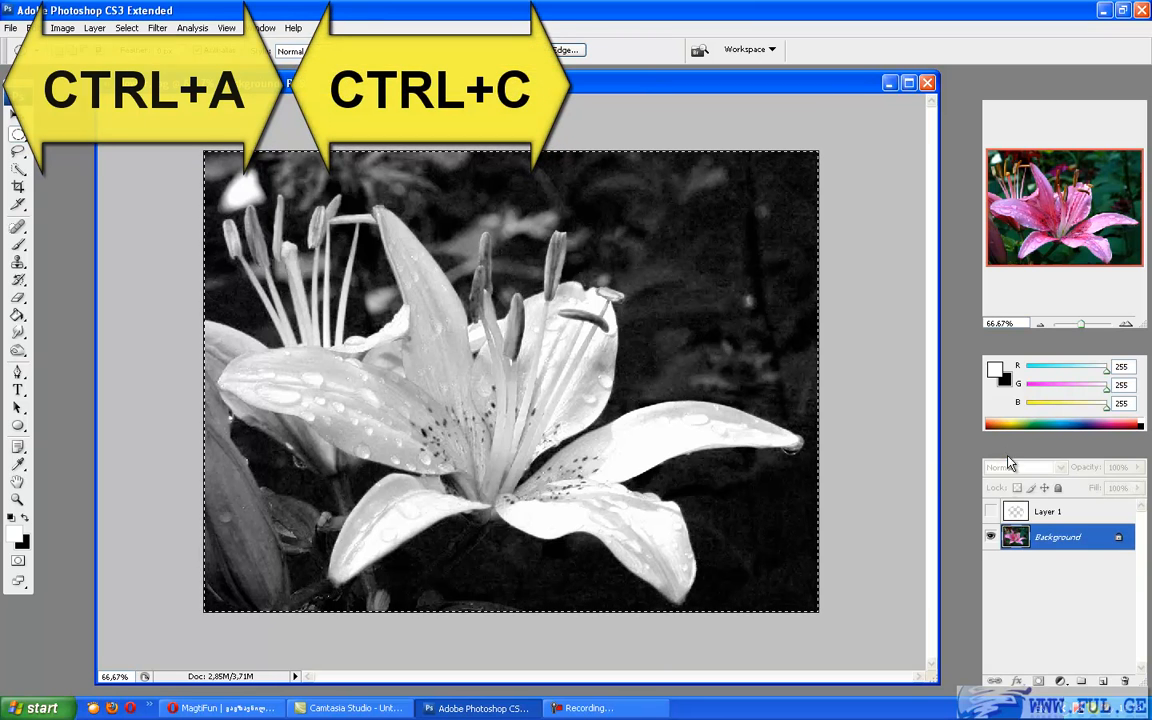
pyautogui.click(1103, 681)
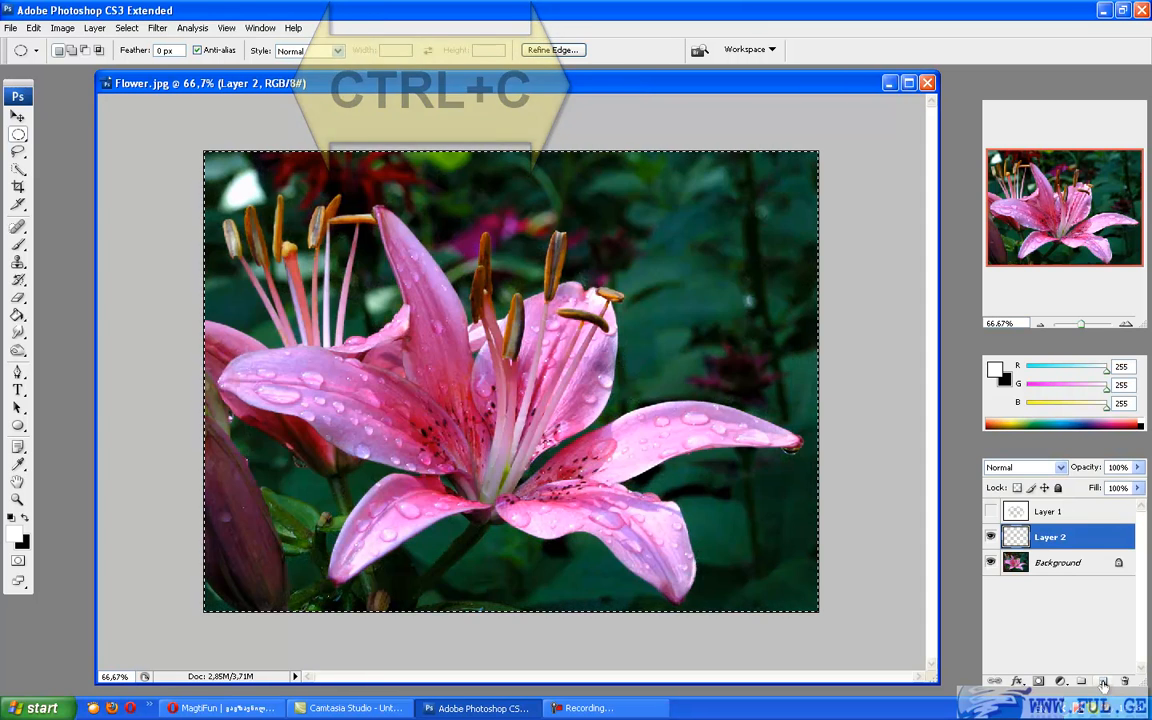
pyautogui.hotkey('ctrl', 'v')
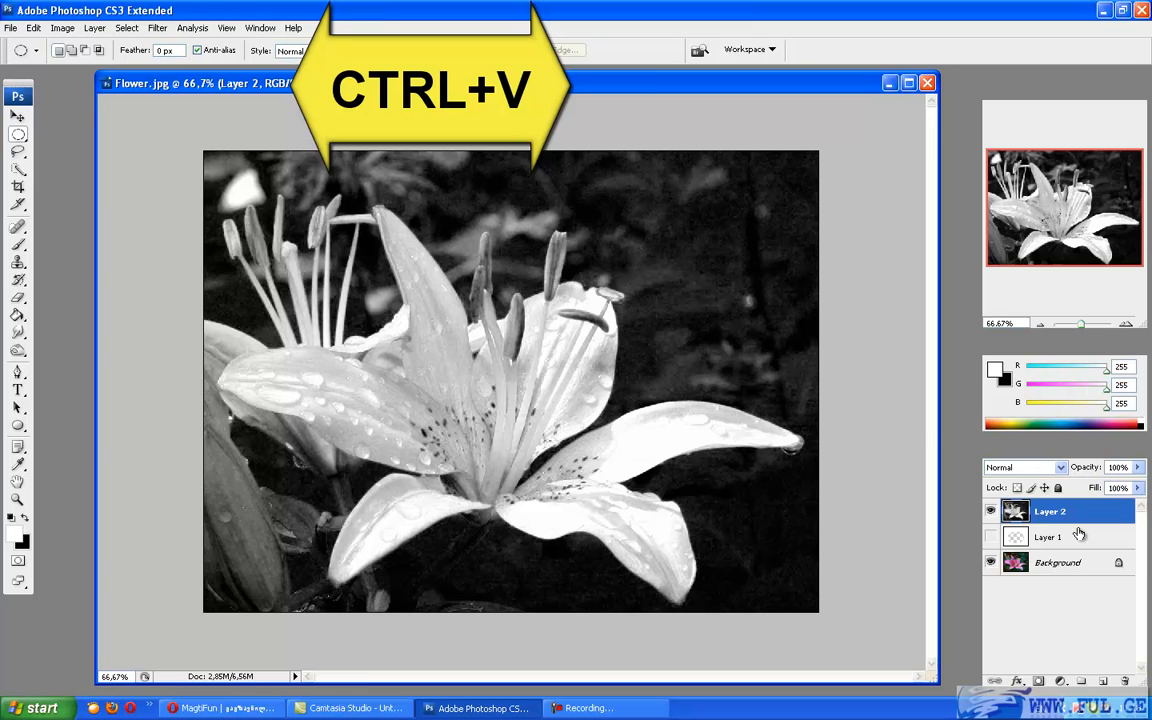
pyautogui.click(1031, 562)
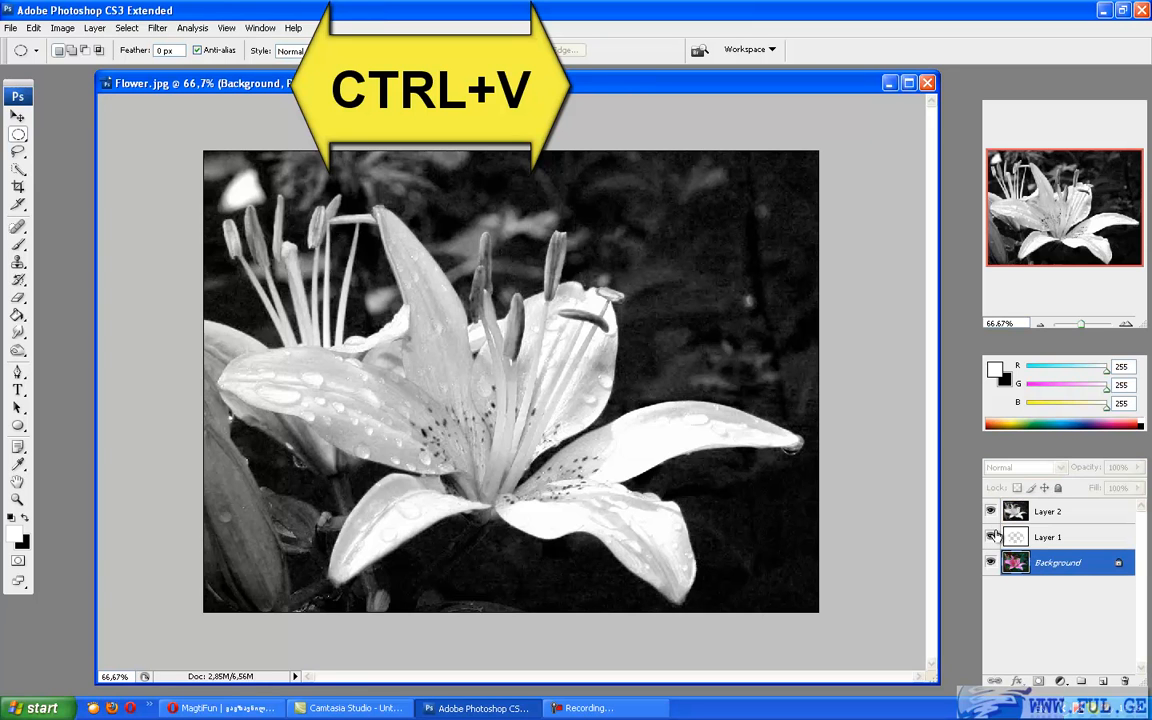
# Step: Apply Brightness/Contrast to Layer 2 with brightness -150 and contrast +100
pyautogui.click(1031, 513)
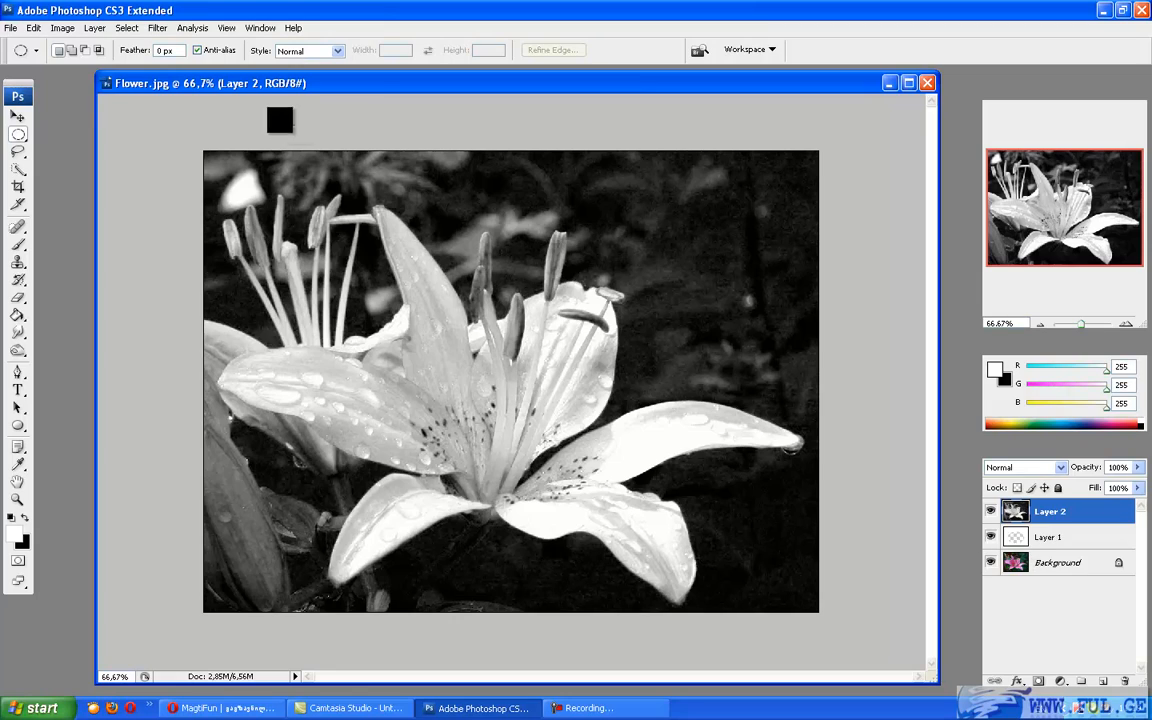
pyautogui.click(62, 27)
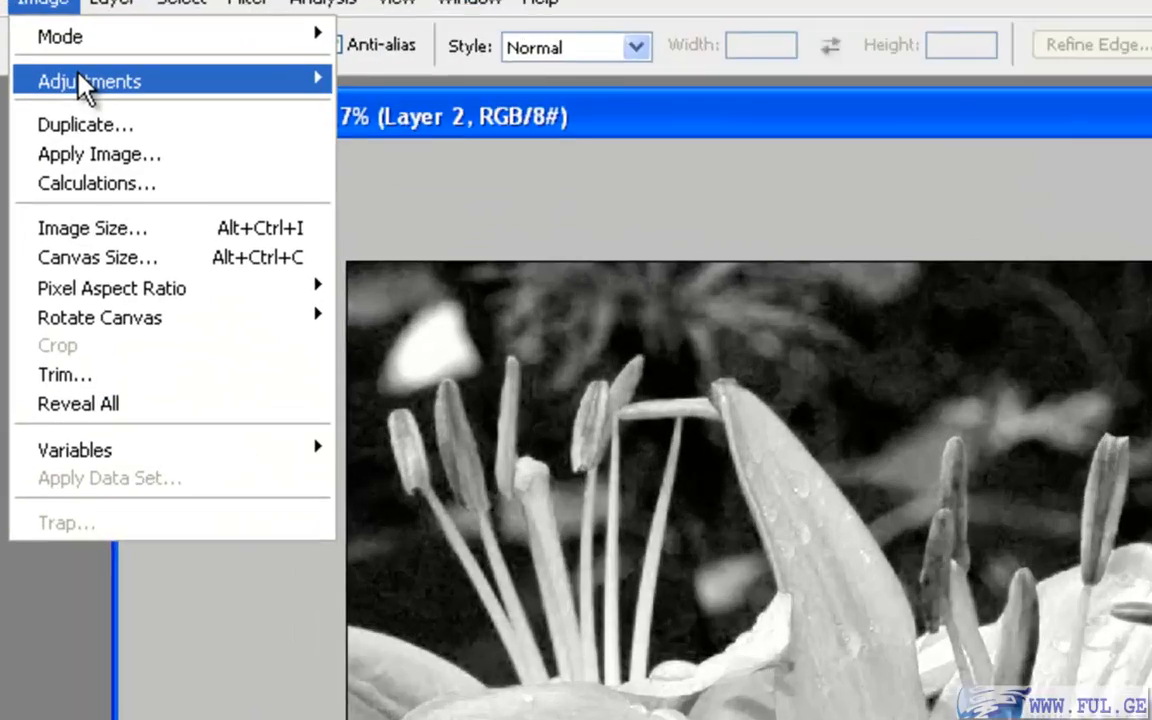
pyautogui.moveTo(84, 68)
pyautogui.click(295, 158)
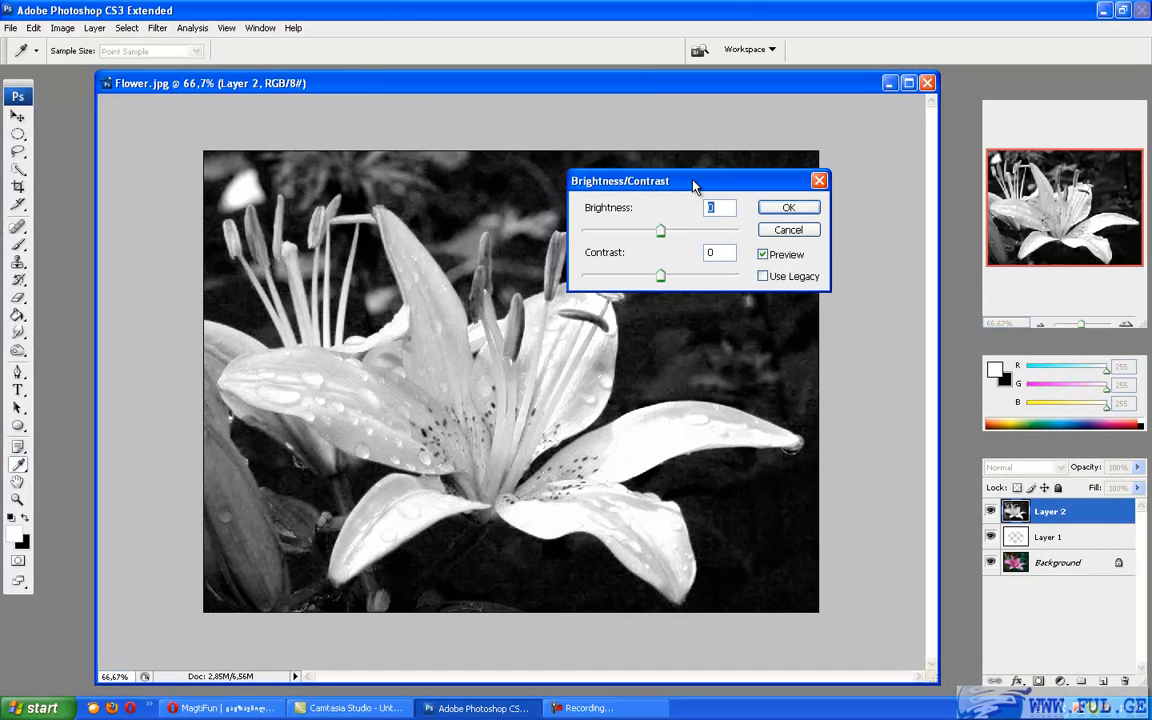
pyautogui.moveTo(662, 236); pyautogui.dragTo(740, 228)
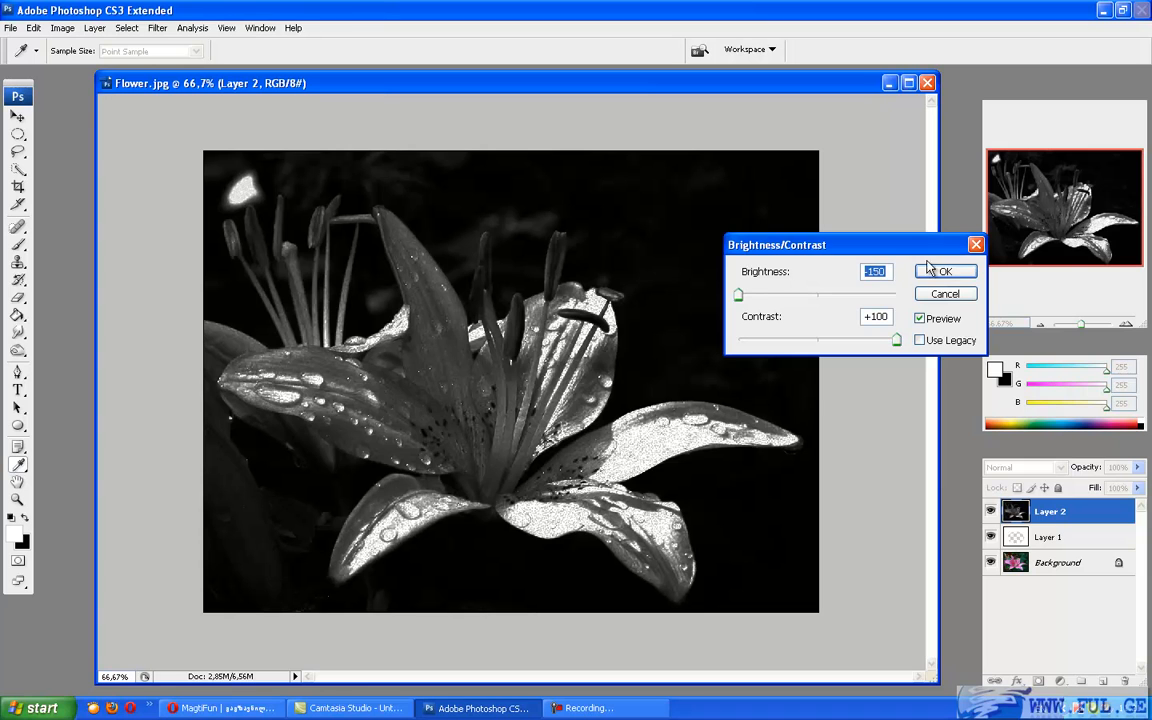
pyautogui.click(945, 271)
# Step: Paint the whole lily solid white on Layer 2 with a hard 35 px brush, using a 9 px brush for the stamens and fine edges
pyautogui.press('m')
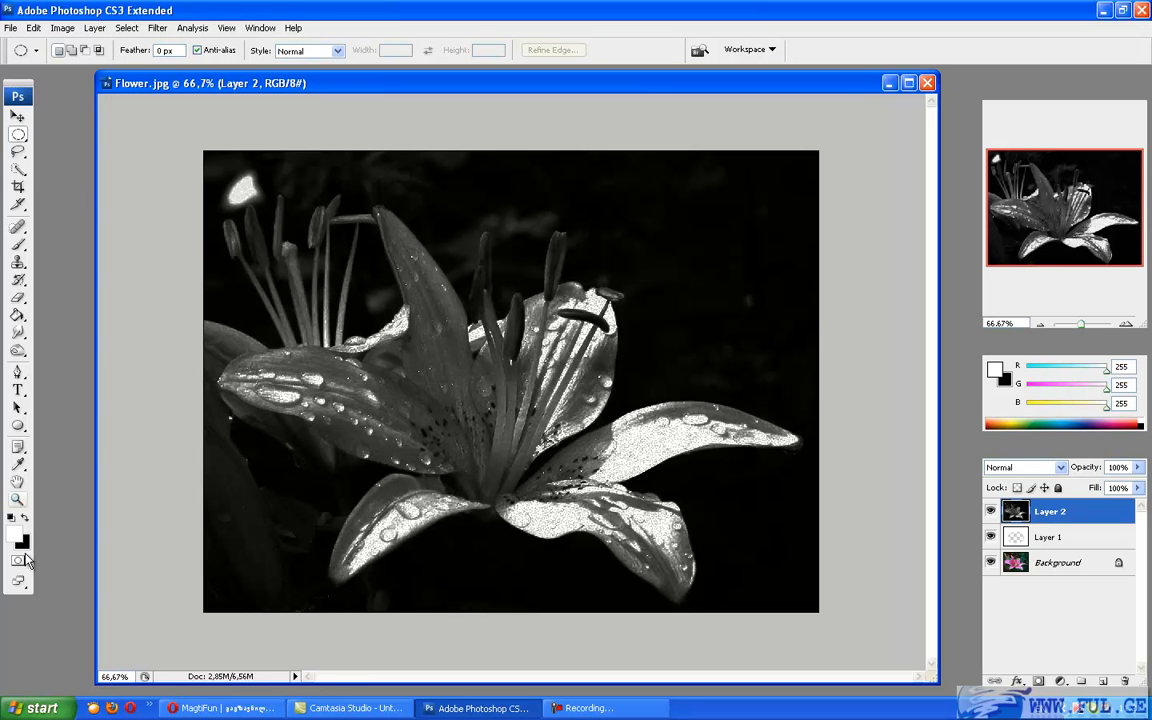
pyautogui.click(17, 250)
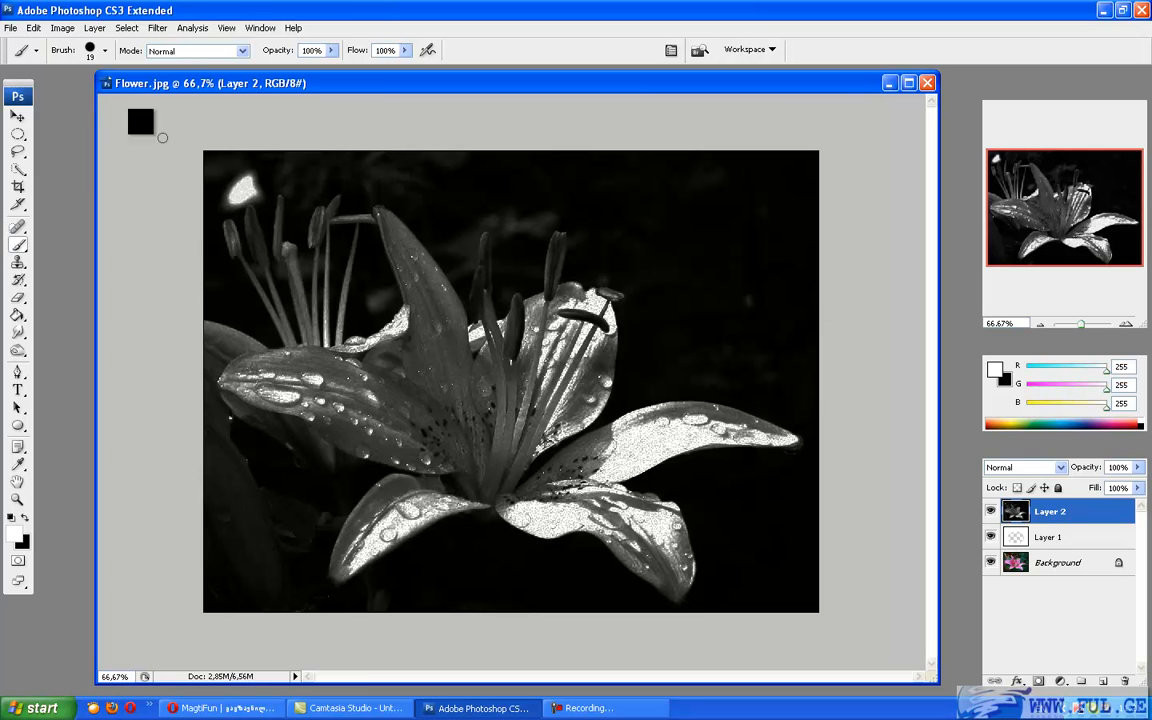
pyautogui.click(102, 52)
pyautogui.moveTo(33, 94); pyautogui.dragTo(46, 94)
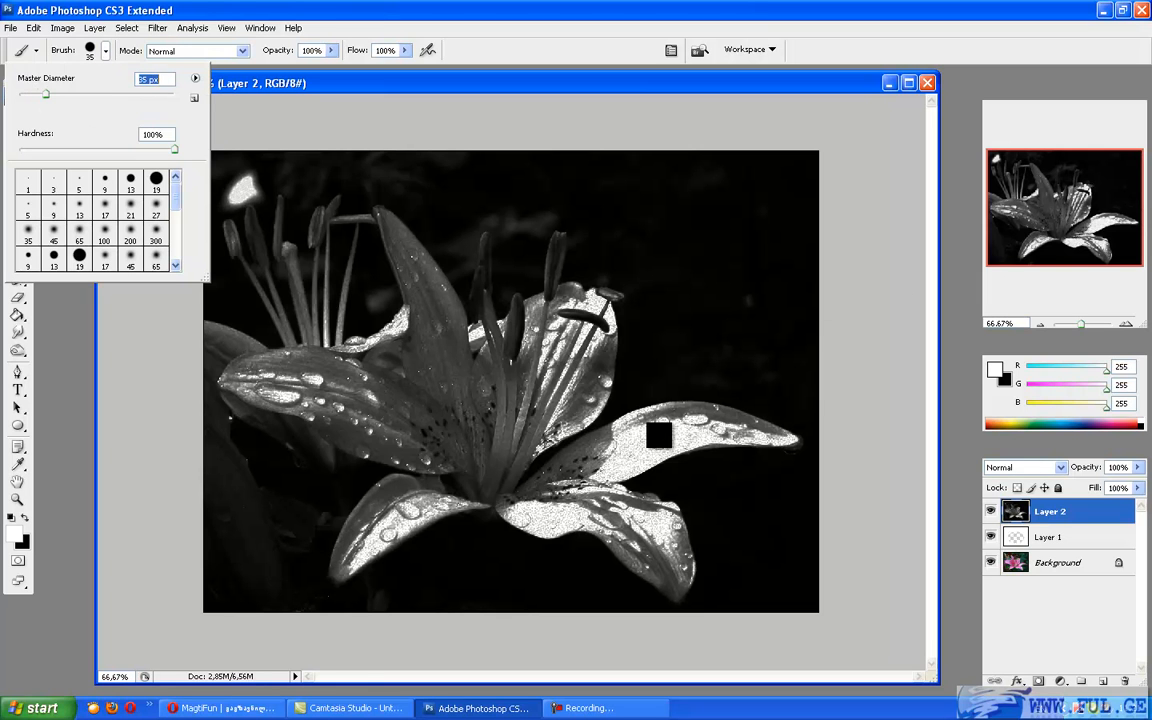
pyautogui.click(590, 380)
pyautogui.moveTo(661, 419); pyautogui.dragTo(717, 411)
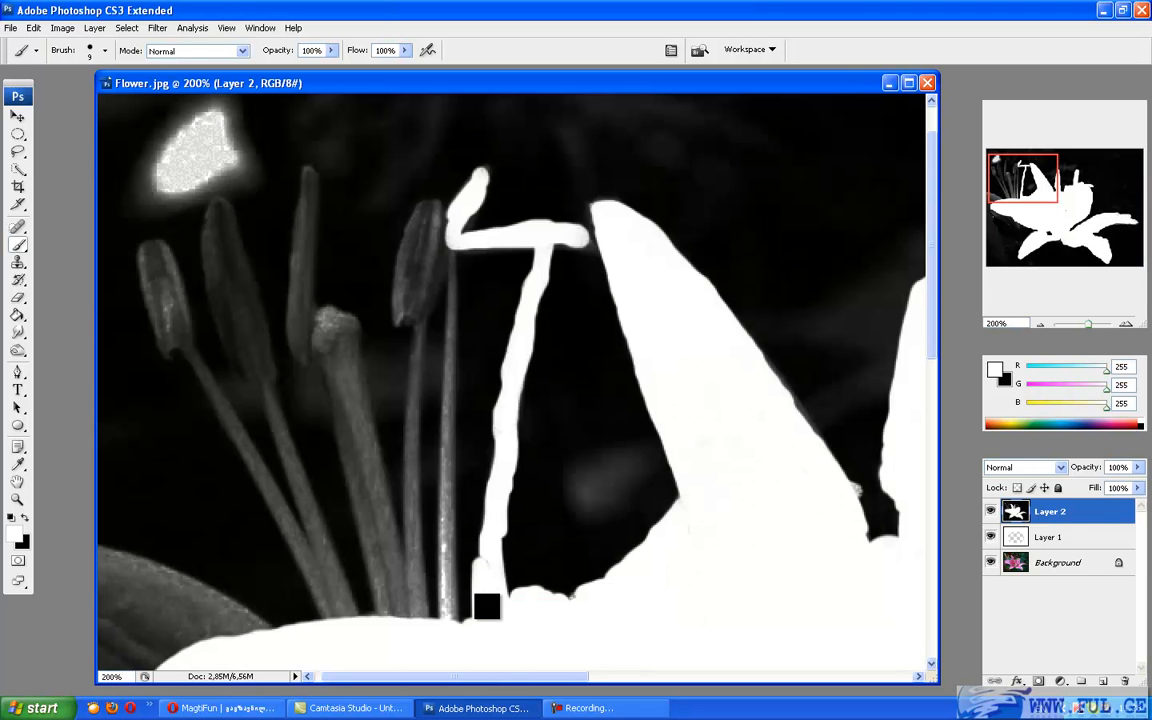
# Step: Paint the gray background, the light spot and the stamens to the lily's left black on Layer 2 with a 70 px brush
pyautogui.click(1038, 323)
pyautogui.click(1038, 323)
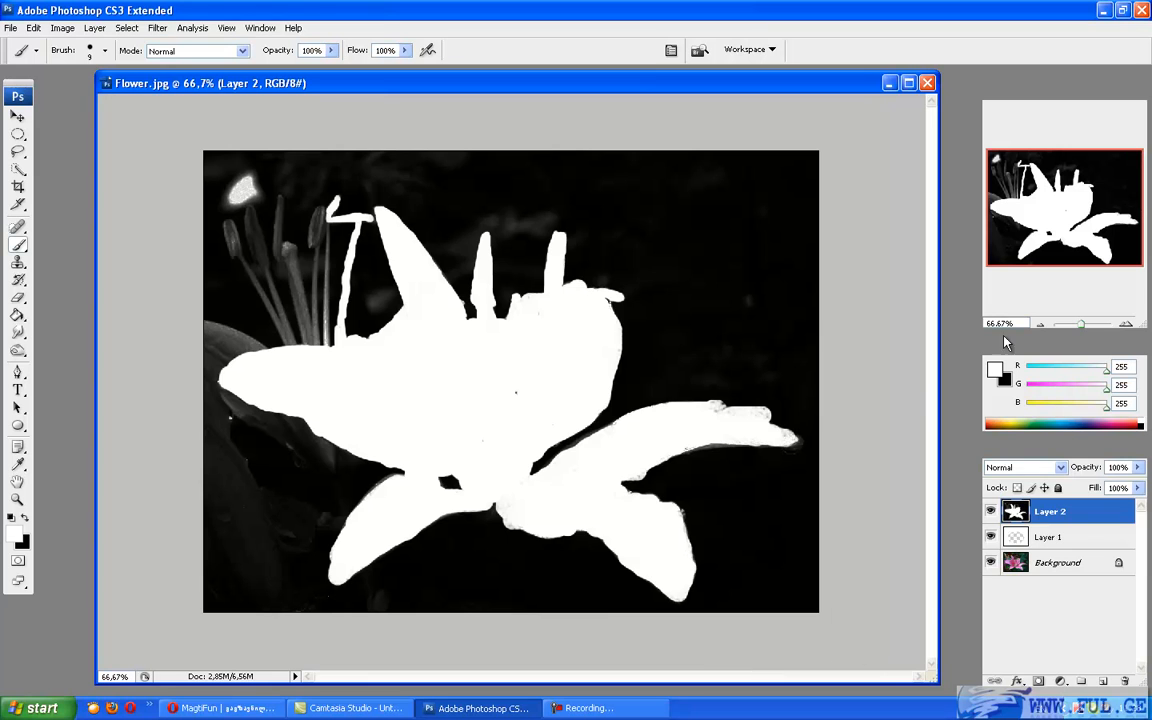
pyautogui.click(1125, 326)
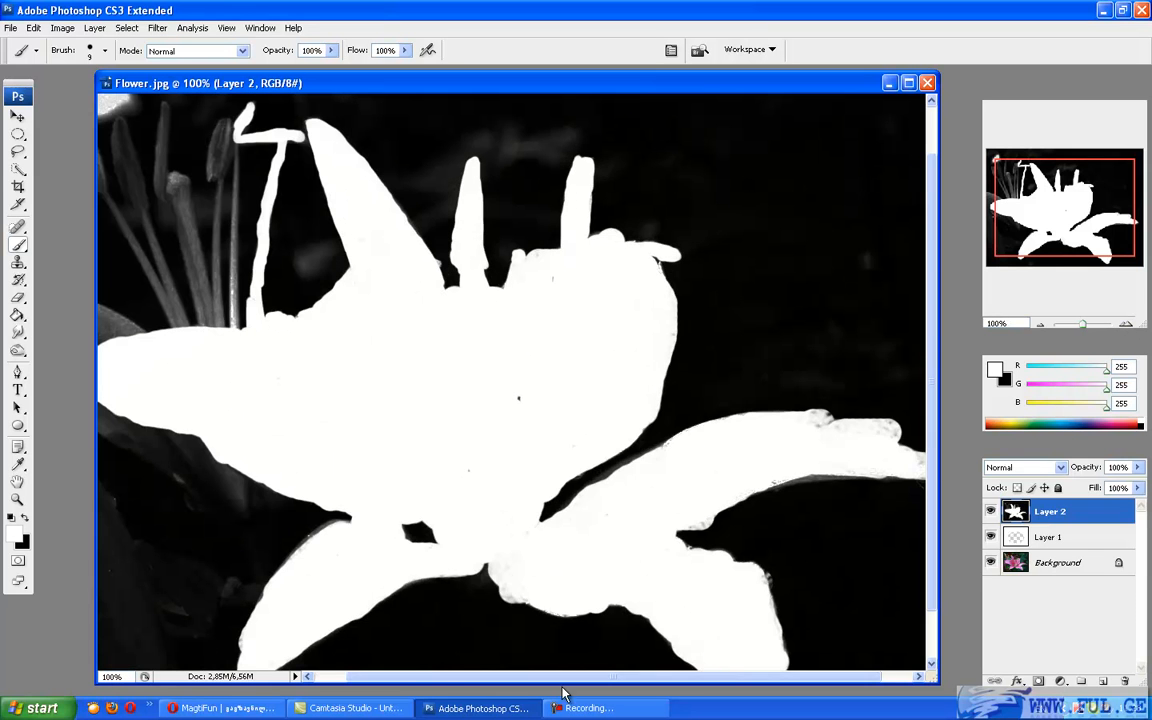
pyautogui.moveTo(560, 679); pyautogui.dragTo(430, 685)
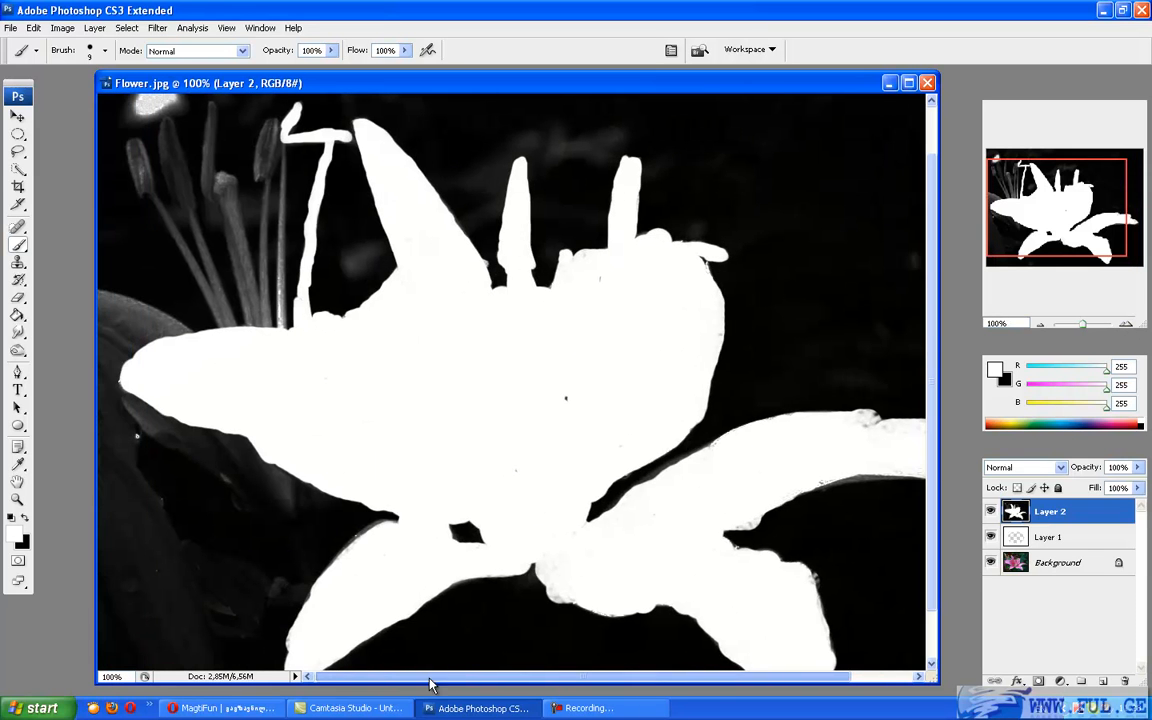
pyautogui.click(25, 520)
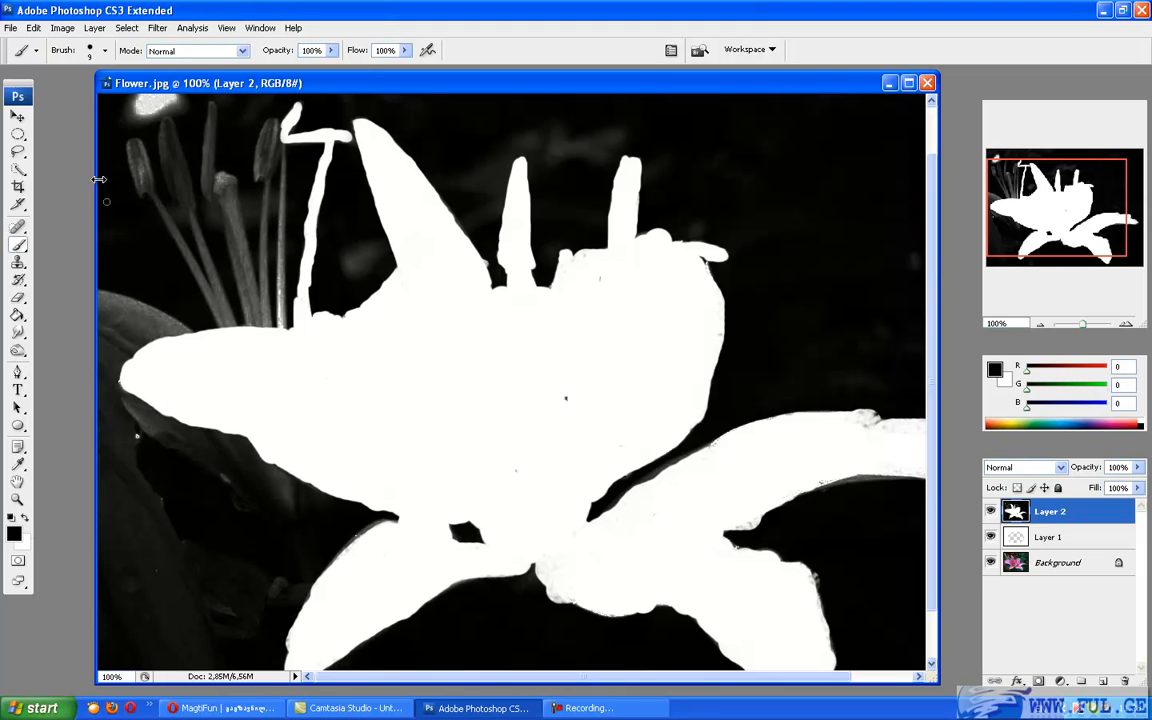
pyautogui.click(103, 51)
pyautogui.moveTo(38, 96); pyautogui.dragTo(72, 96)
pyautogui.click(250, 170)
pyautogui.moveTo(268, 145)
pyautogui.mouseDown()
pyautogui.moveTo(325, 141)
pyautogui.moveTo(122, 112)
pyautogui.moveTo(197, 114)
pyautogui.moveTo(129, 179)
pyautogui.moveTo(135, 146)
pyautogui.moveTo(183, 193)
pyautogui.moveTo(211, 197)
pyautogui.moveTo(221, 166)
pyautogui.moveTo(247, 161)
pyautogui.moveTo(233, 217)
pyautogui.moveTo(175, 230)
pyautogui.moveTo(187, 247)
pyautogui.moveTo(231, 251)
pyautogui.moveTo(271, 228)
pyautogui.moveTo(306, 290)
pyautogui.moveTo(320, 231)
pyautogui.moveTo(342, 259)
pyautogui.moveTo(244, 301)
pyautogui.mouseUp()
pyautogui.hotkey('ctrl', '-')
pyautogui.press('m')
pyautogui.click(17, 533)
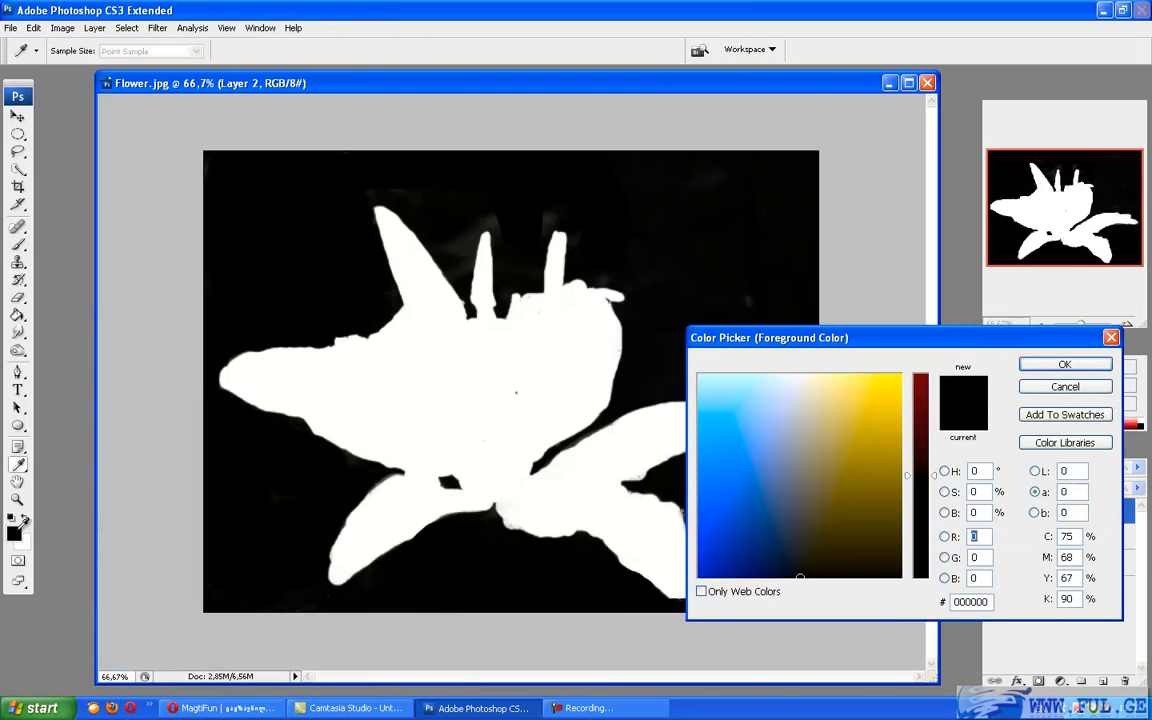
pyautogui.click(1063, 365)
pyautogui.click(18, 244)
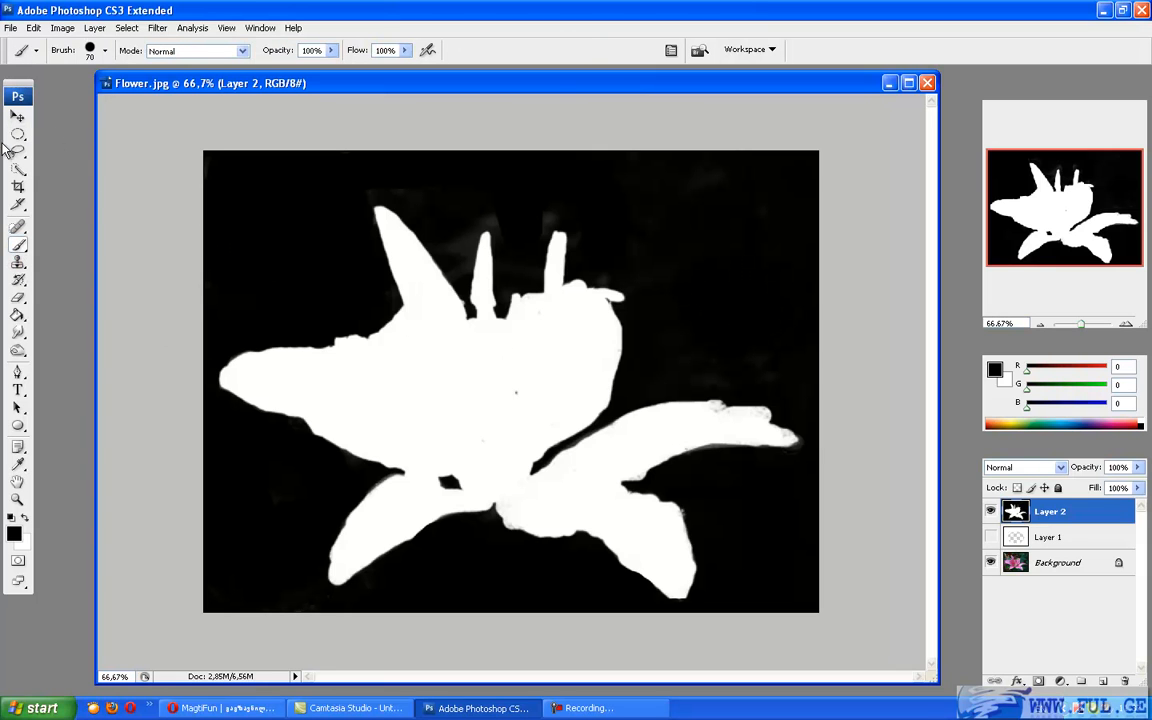
# Step: Select the entire white lily silhouette on Layer 2 with the Quick Selection tool, including the lower petals
pyautogui.click(18, 168)
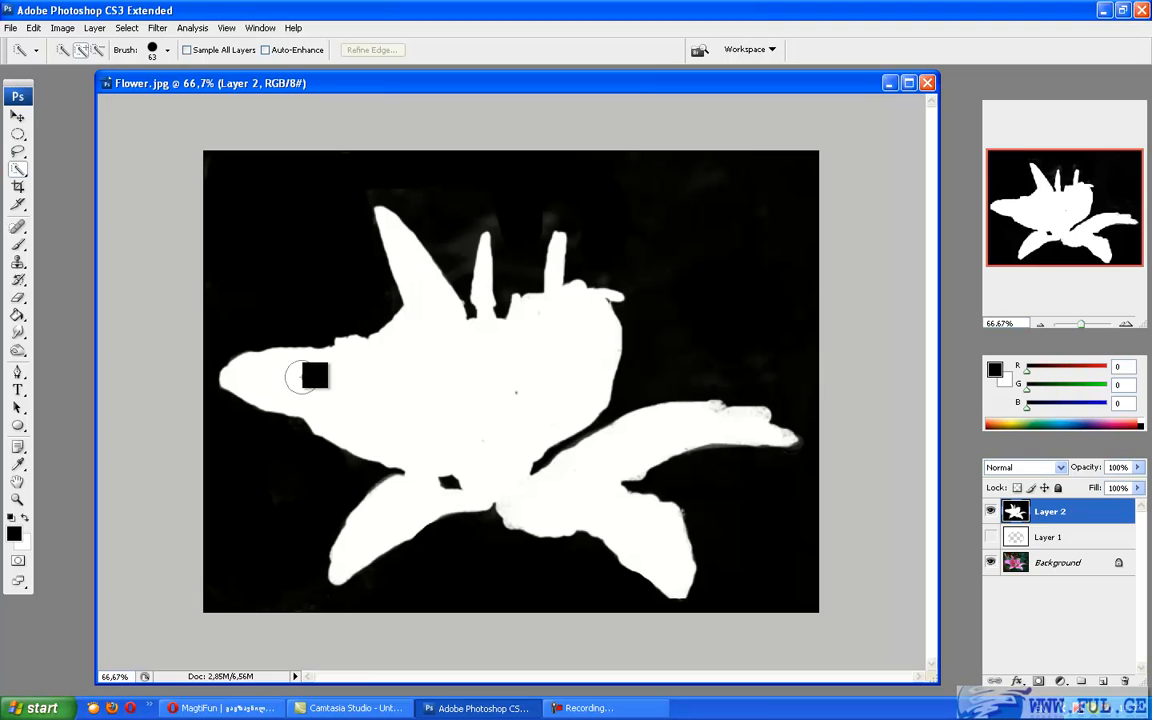
pyautogui.moveTo(412, 388); pyautogui.dragTo(411, 260)
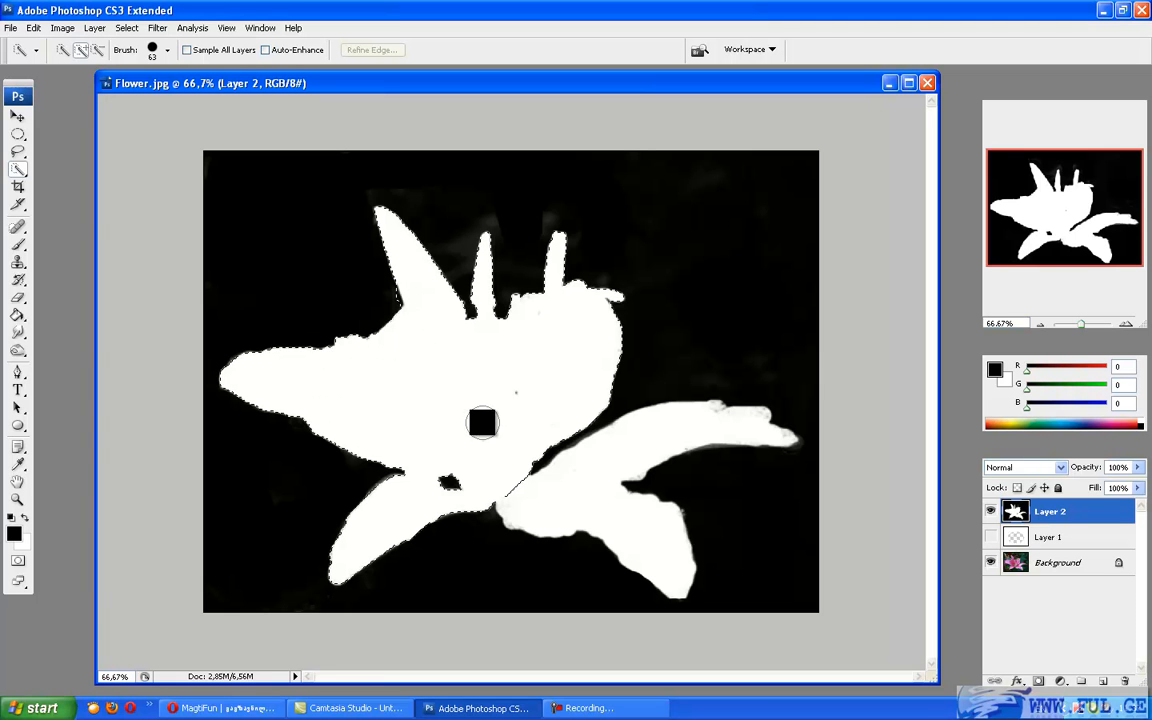
pyautogui.moveTo(482, 433)
pyautogui.mouseDown()
pyautogui.moveTo(496, 478)
pyautogui.moveTo(610, 463)
pyautogui.mouseUp()
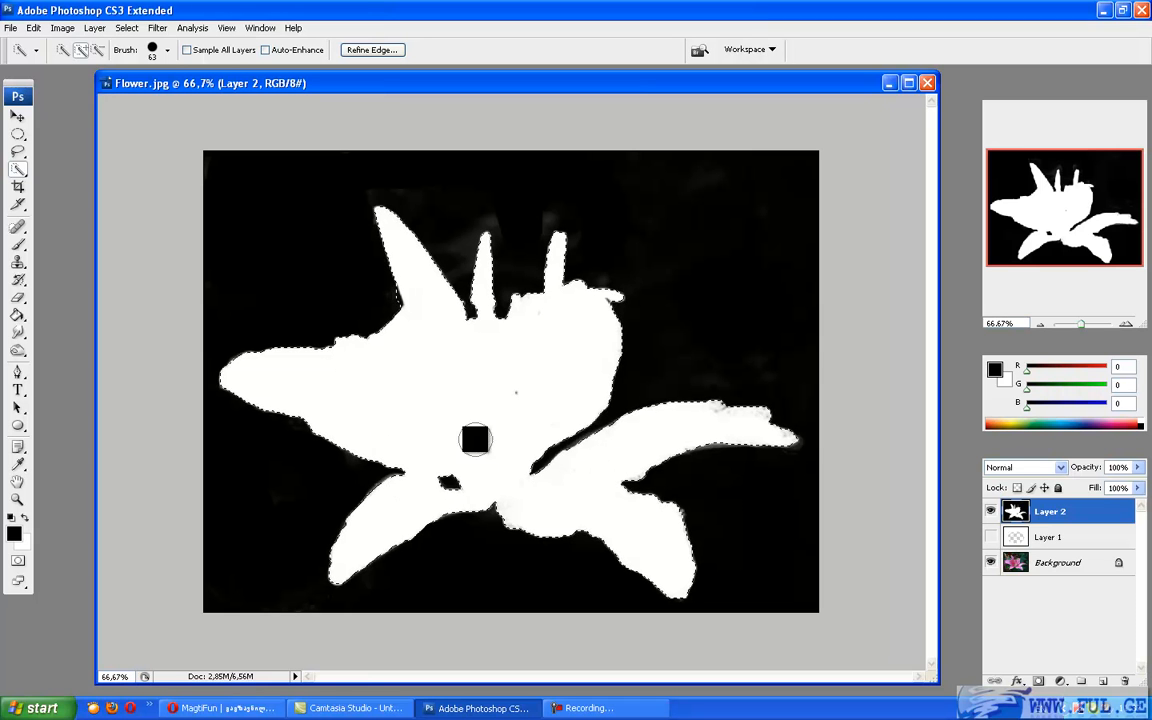
# Step: Hide Layer 2 and Layer 1 so only the Background shows, and copy the selected lily with Copy Merged
pyautogui.click(1010, 563)
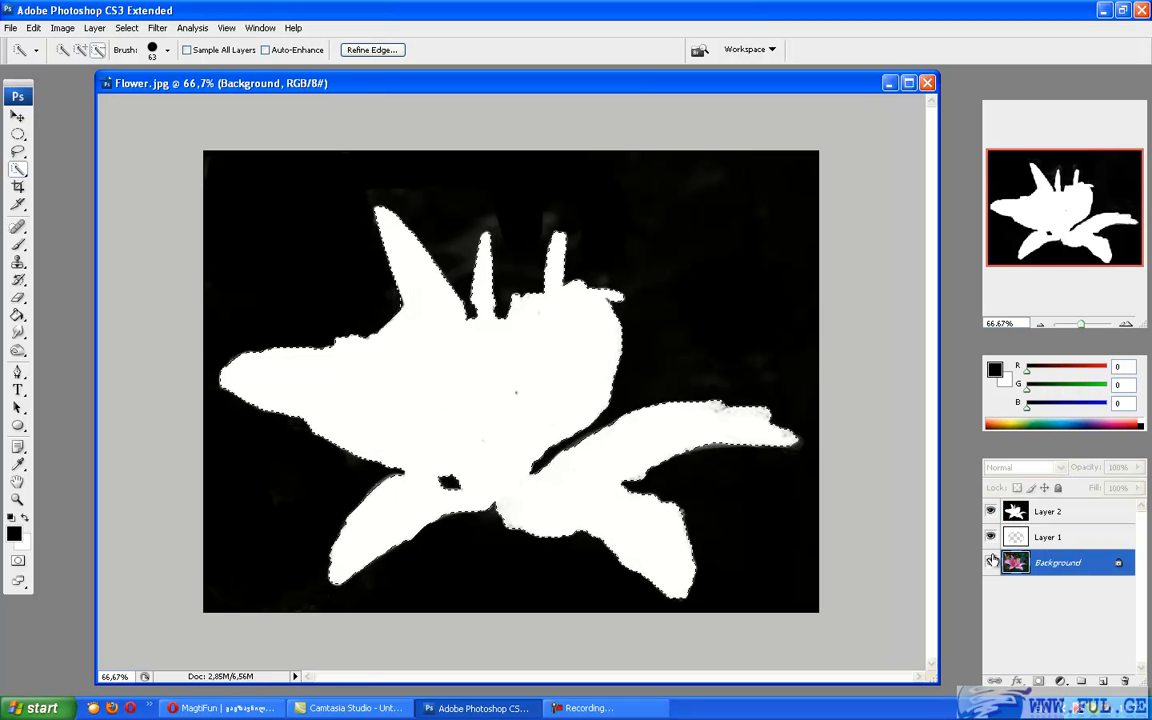
pyautogui.click(990, 513)
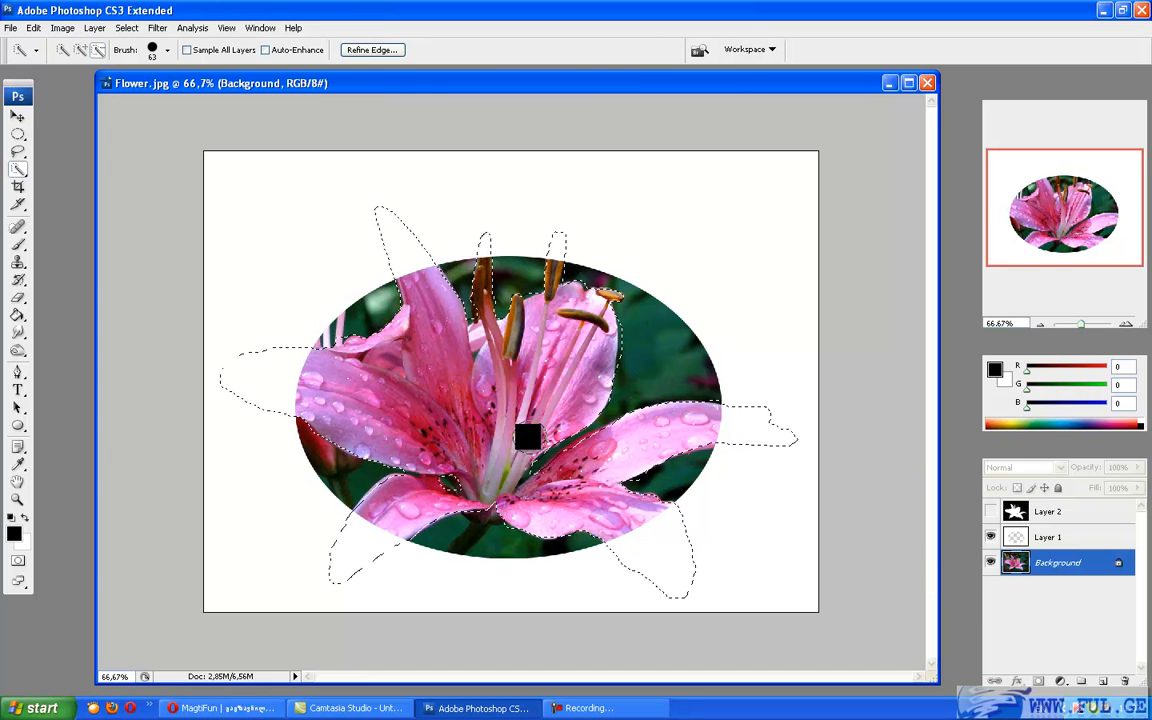
pyautogui.hotkey('alt', '.')
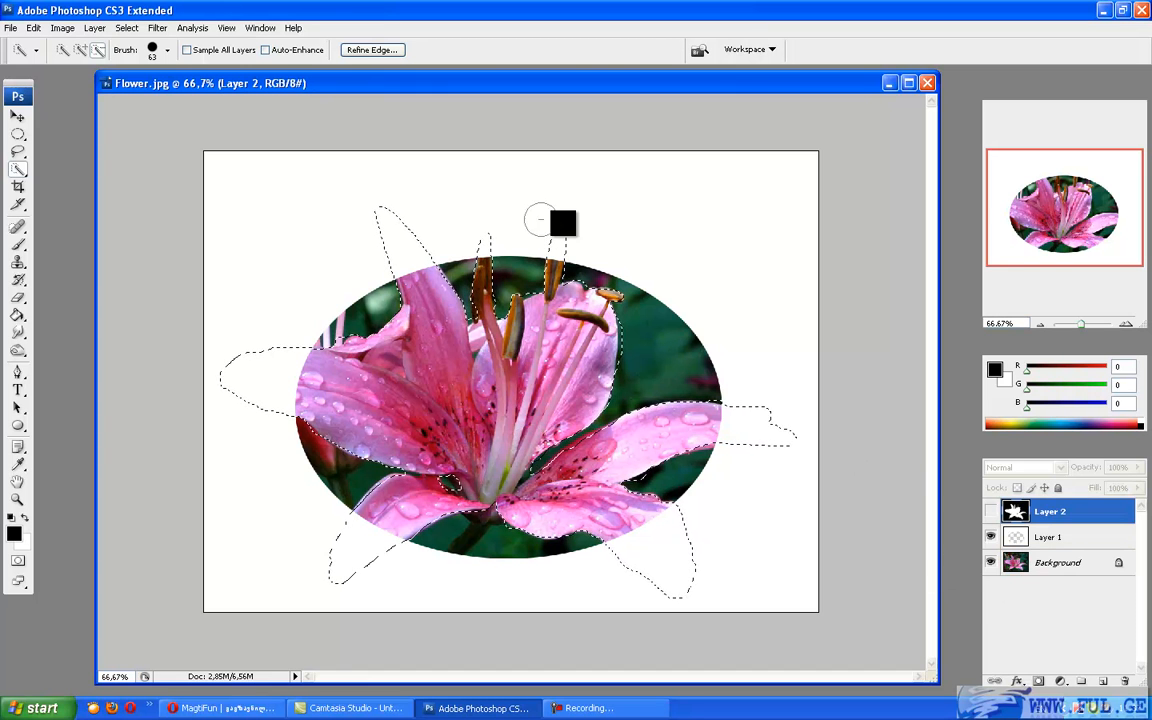
pyautogui.click(991, 538)
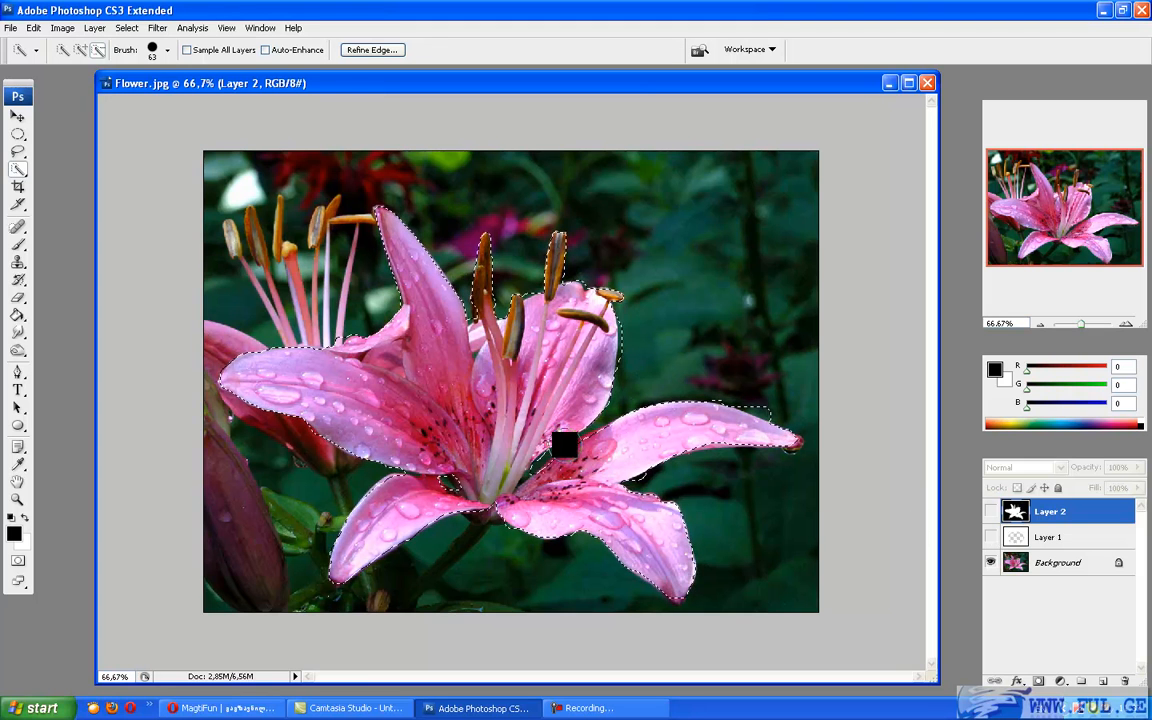
pyautogui.click(33, 28)
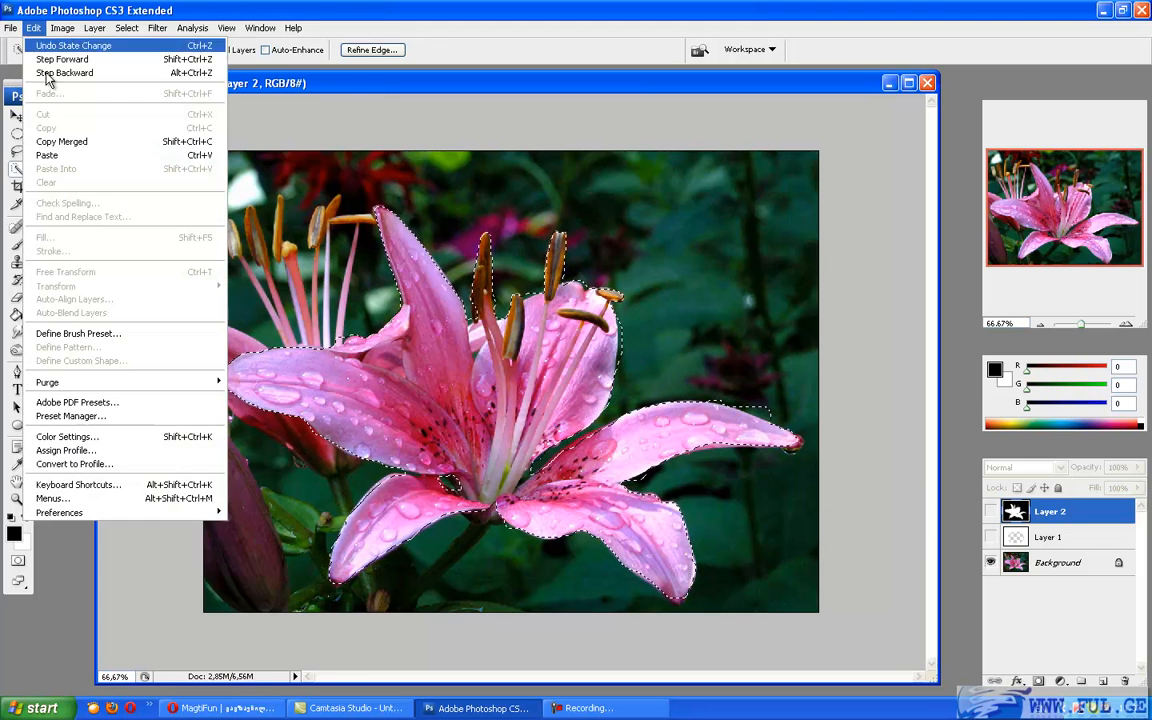
pyautogui.click(58, 141)
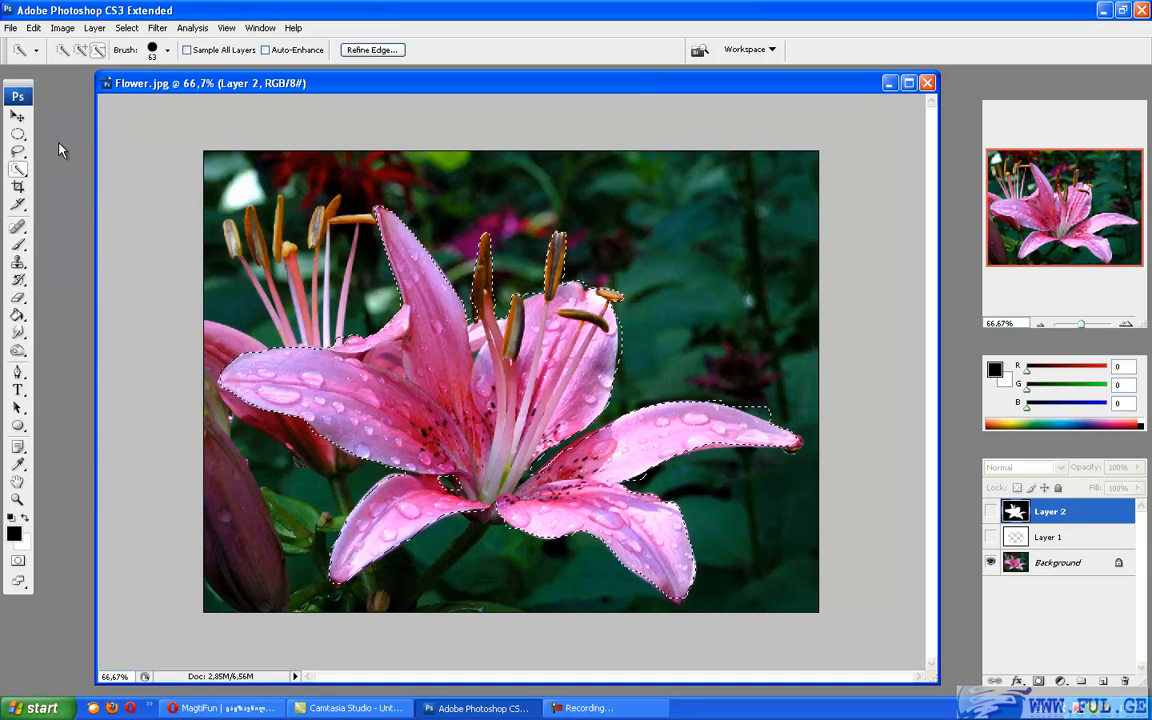
# Step: Make Layer 1 visible again and paste the copied lily as a new layer above Layer 2
pyautogui.click(991, 537)
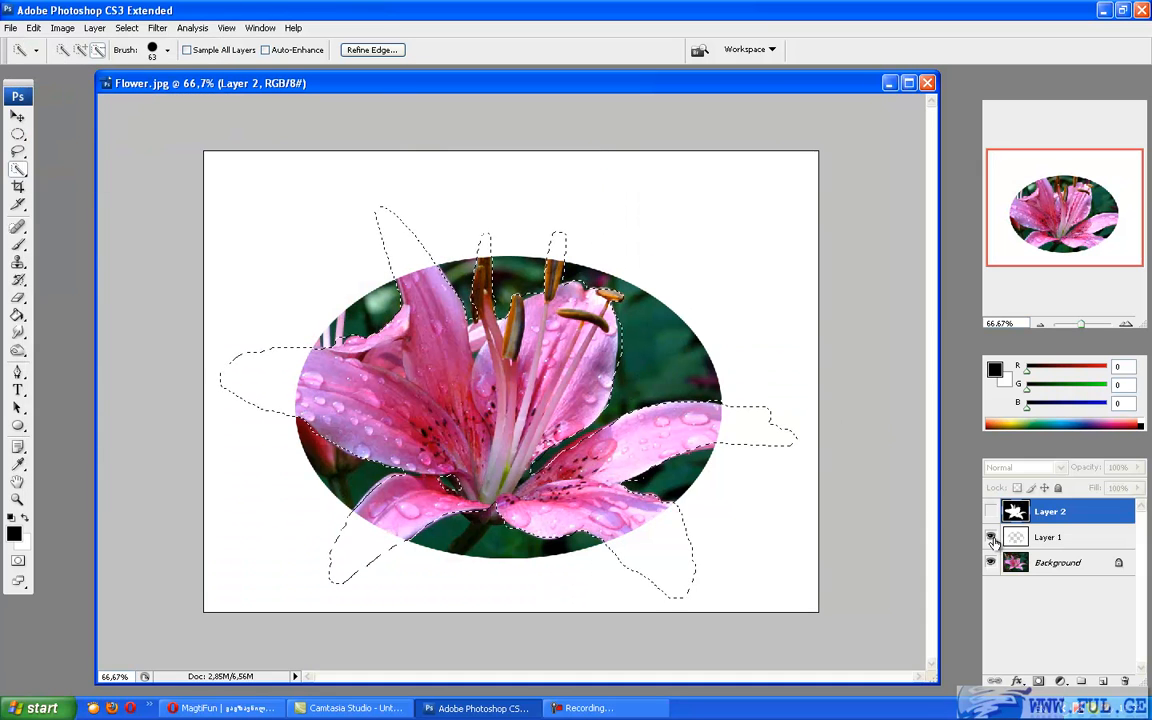
pyautogui.click(33, 28)
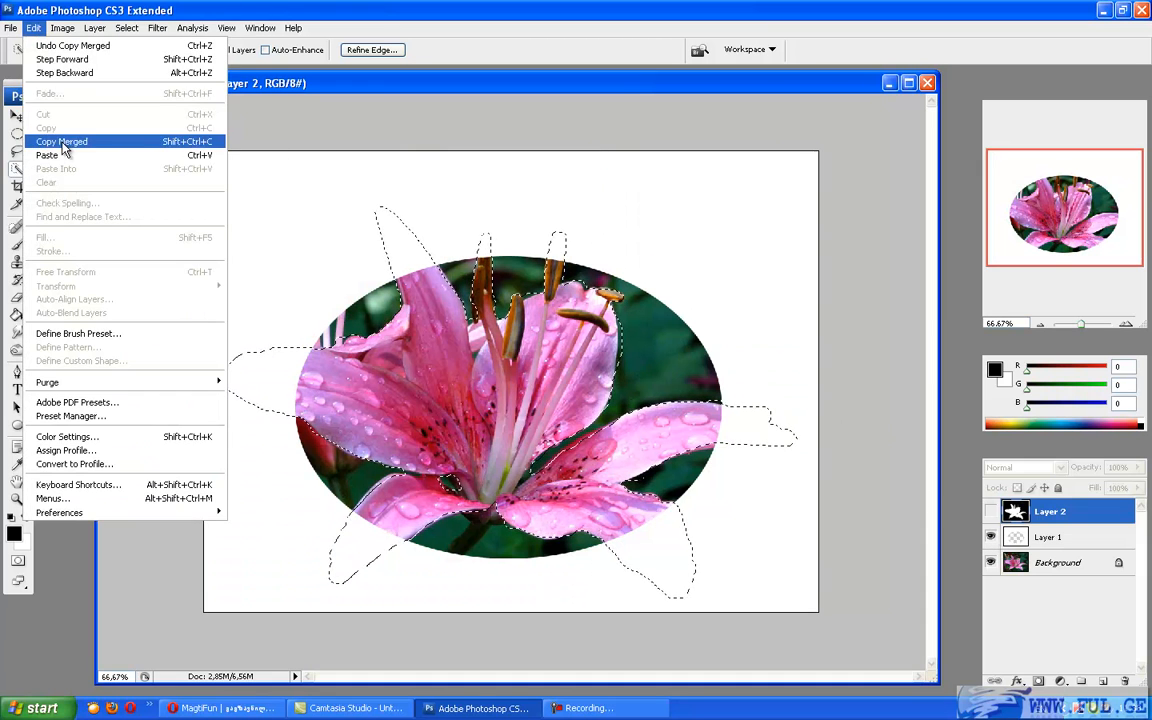
pyautogui.click(61, 157)
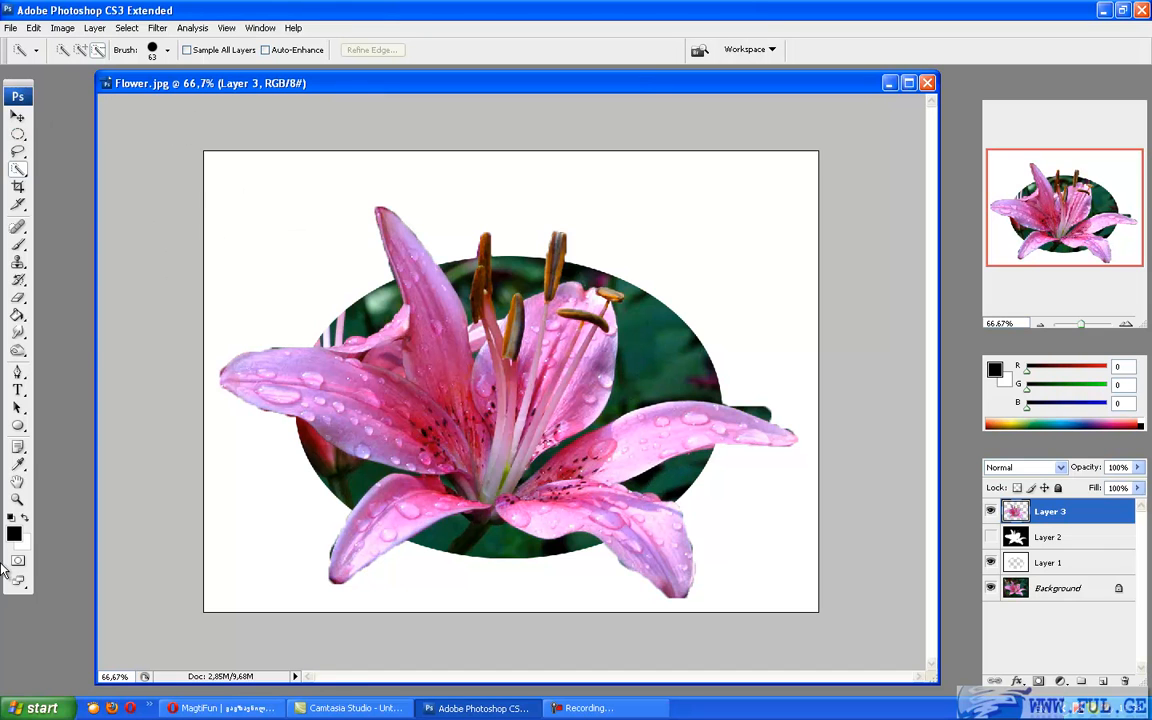
# Step: Paint white over the leftover dark strip above the lily's right petal tip on Layer 3 with the 70 px brush
pyautogui.click(24, 517)
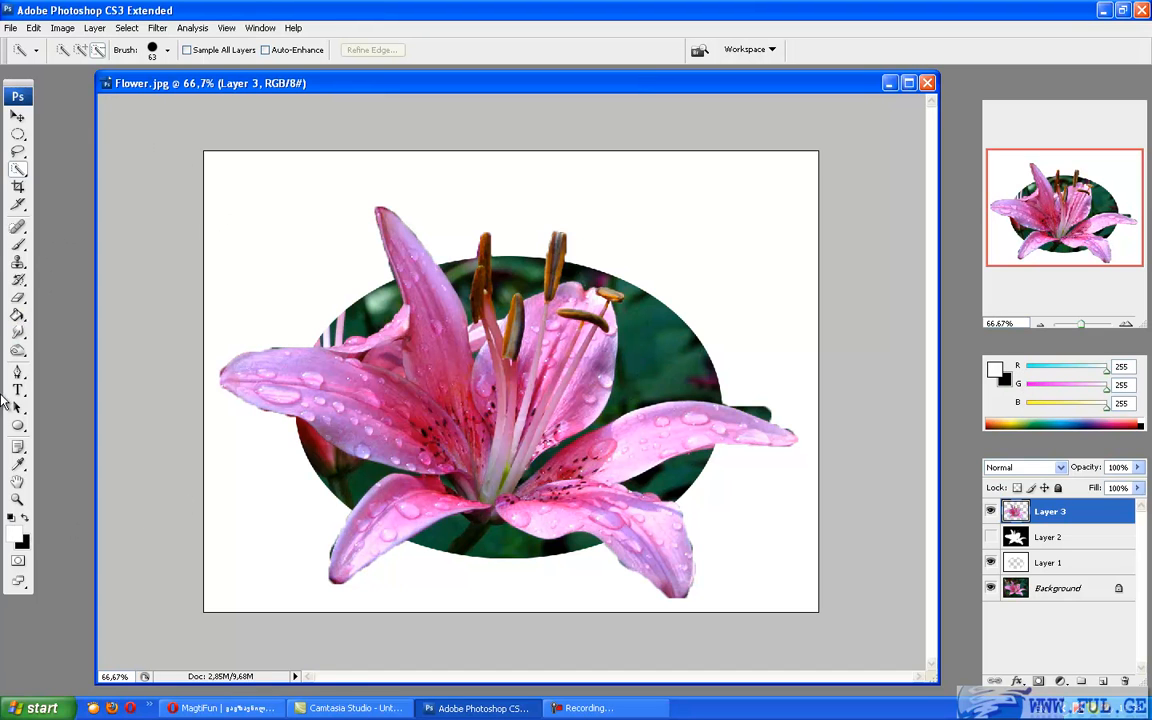
pyautogui.click(18, 244)
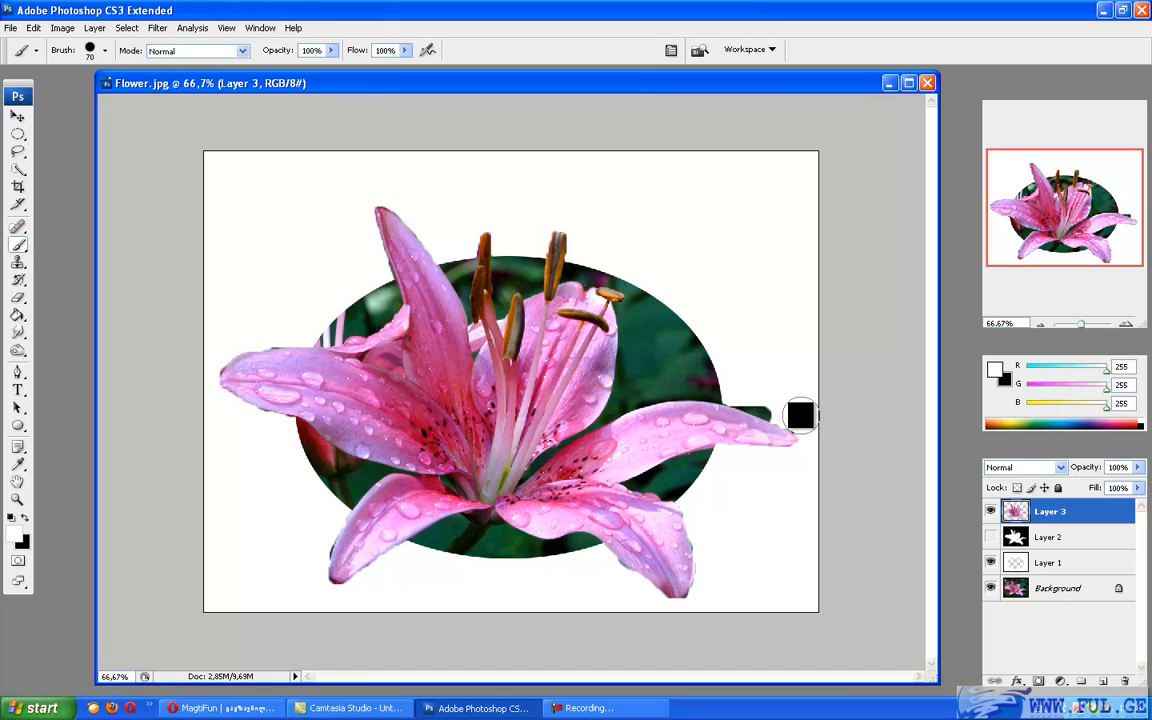
pyautogui.moveTo(783, 404); pyautogui.dragTo(748, 388)
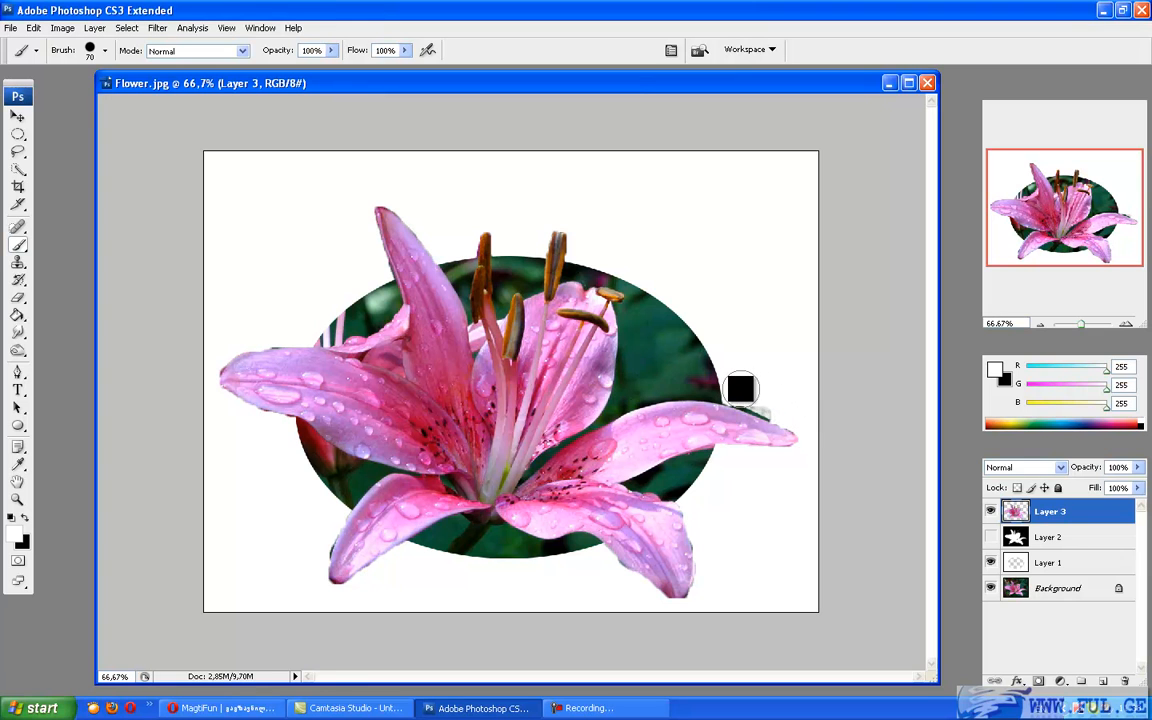